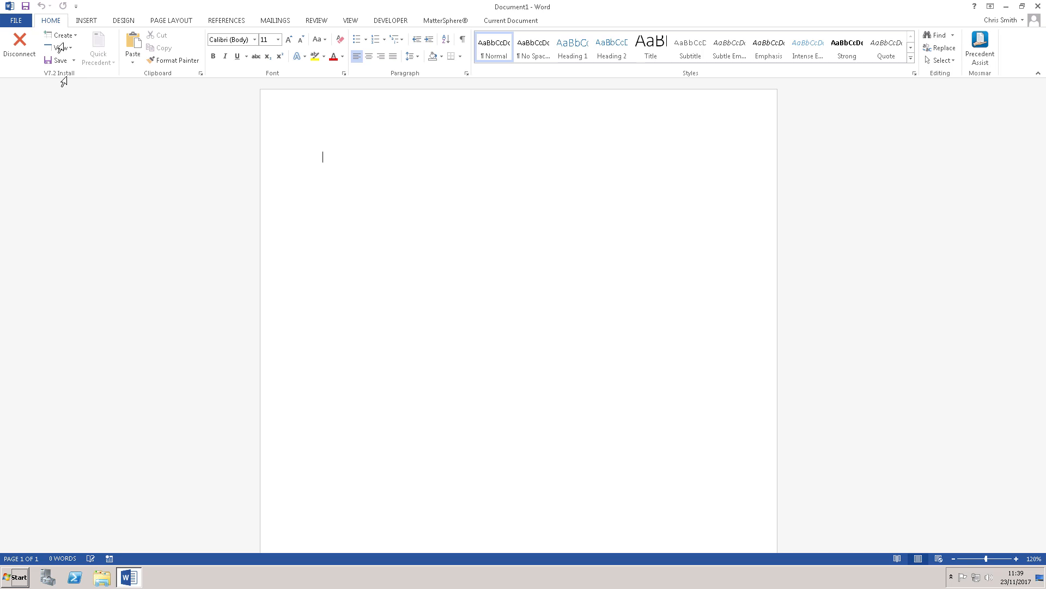
Search the Precedent Manager for "care" and open the precedent CRS CC1, Client Care Letter EMPTY, for editing
click(458, 22)
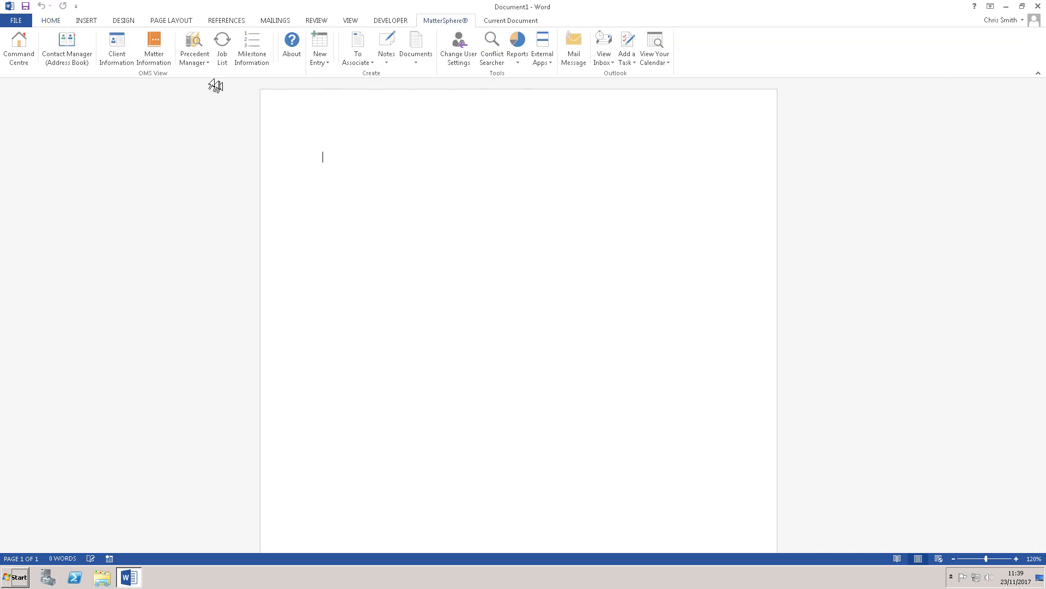
click(199, 61)
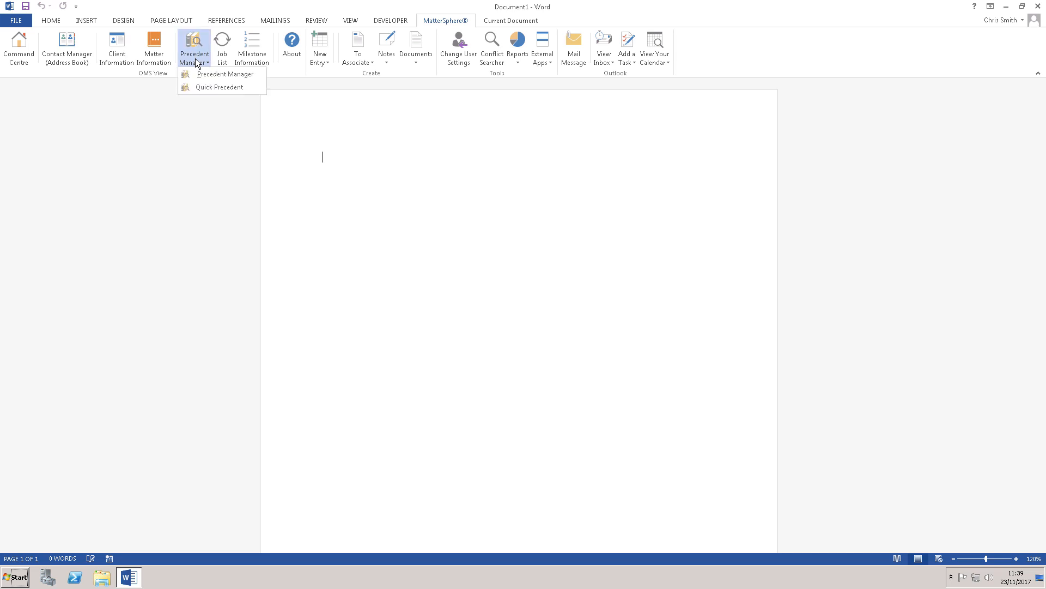
click(211, 73)
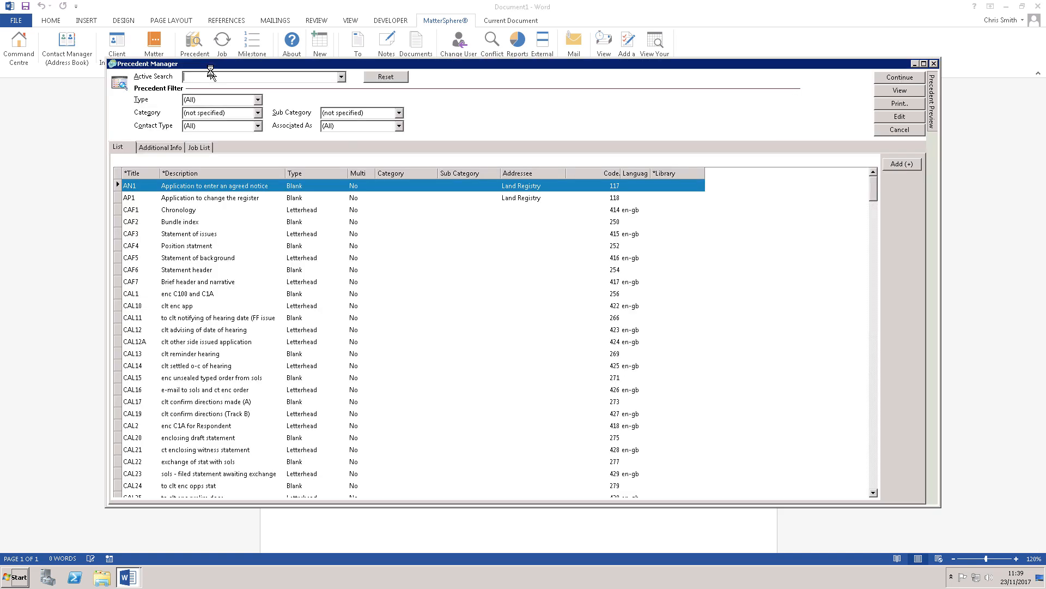
text(care)
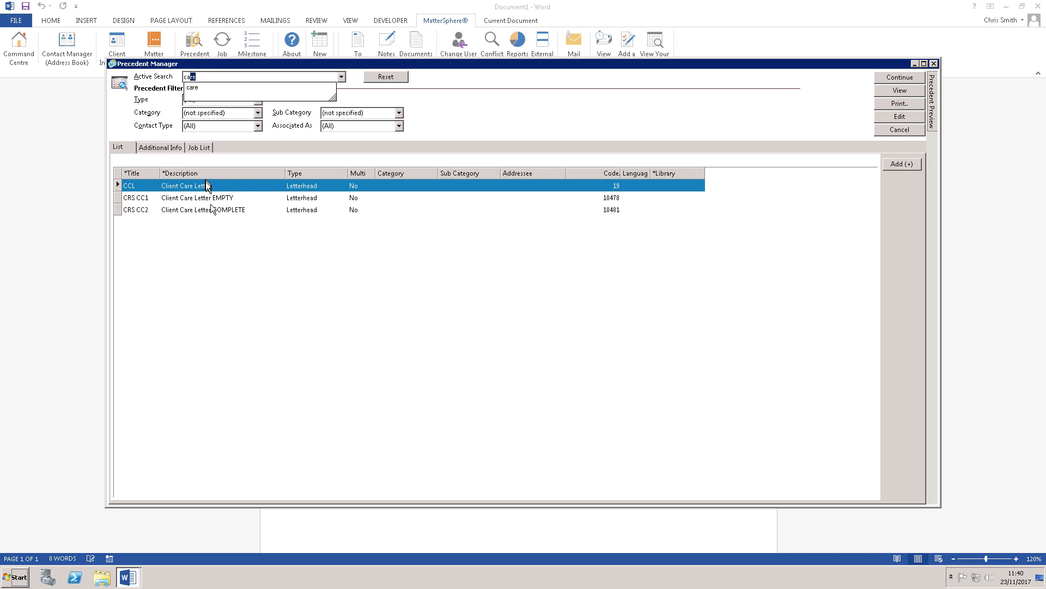
click(225, 200)
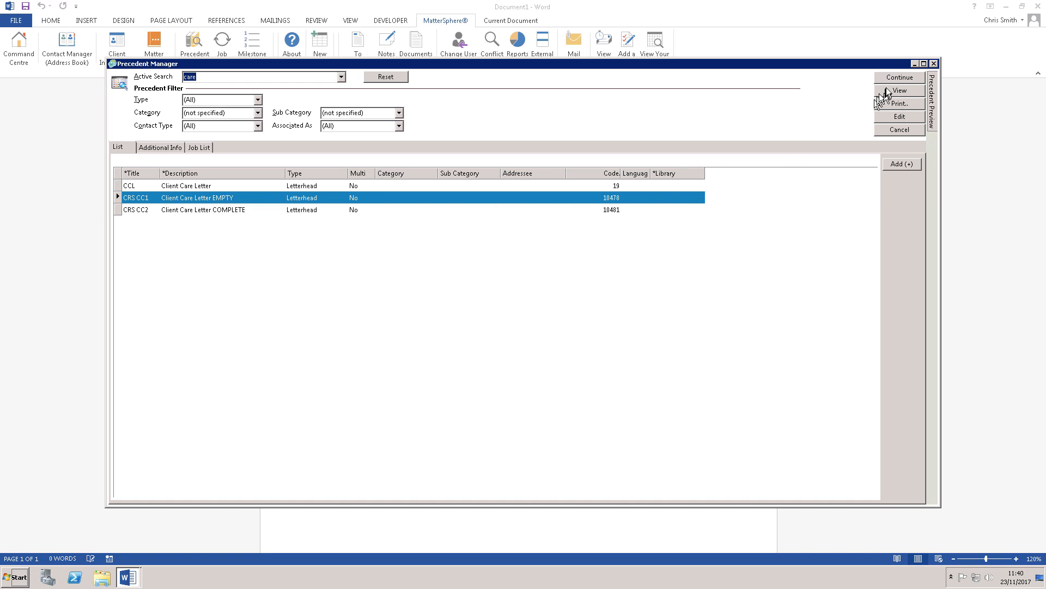
click(907, 120)
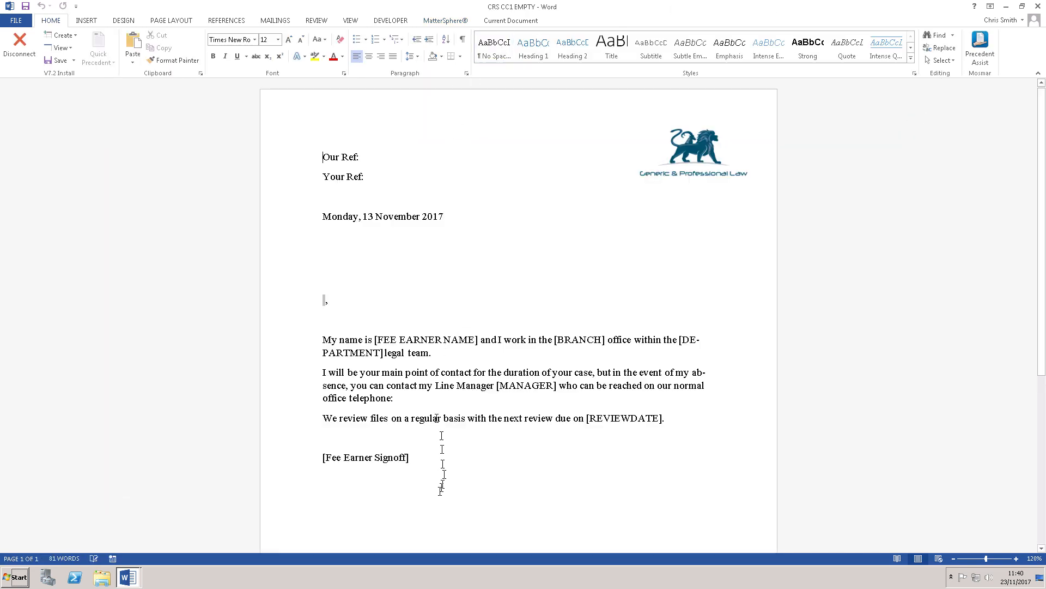
Select the [FEE EARNER NAME] placeholder and look through the standard Add Field categories, ending on the common fields
drag(365, 339, 479, 339)
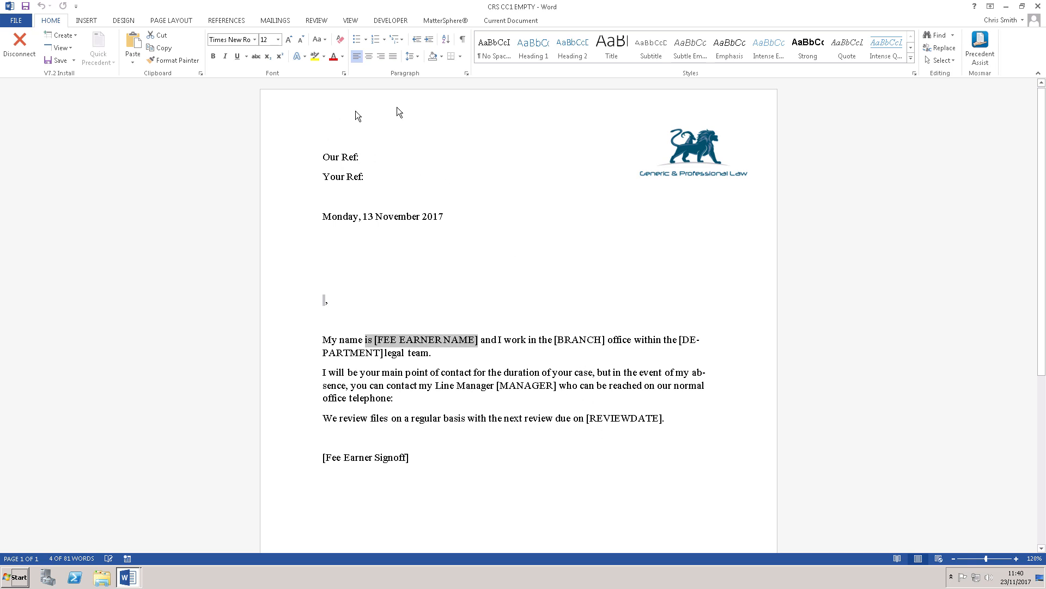
click(496, 22)
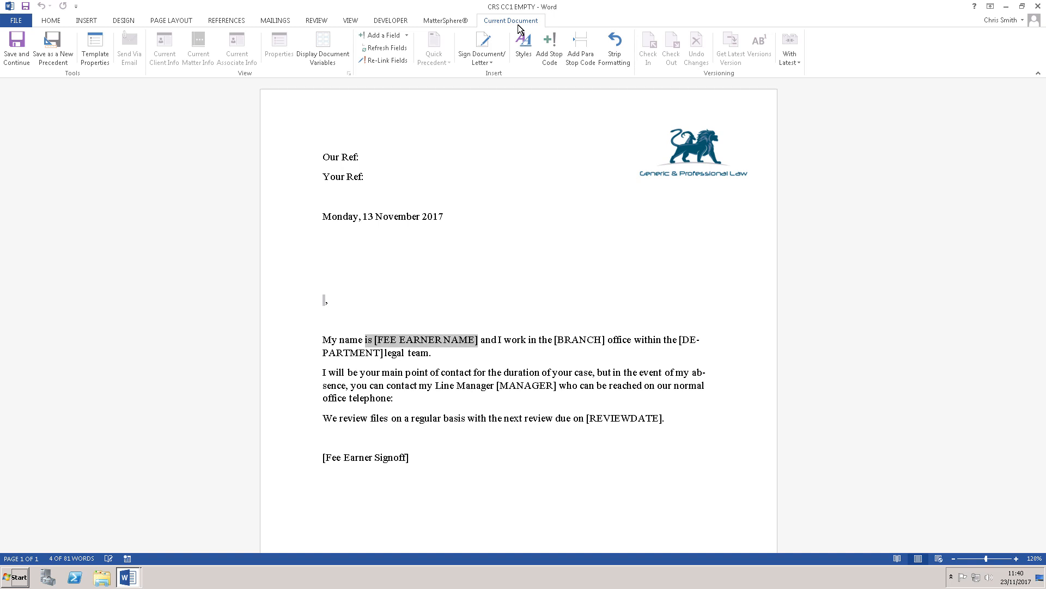
click(407, 36)
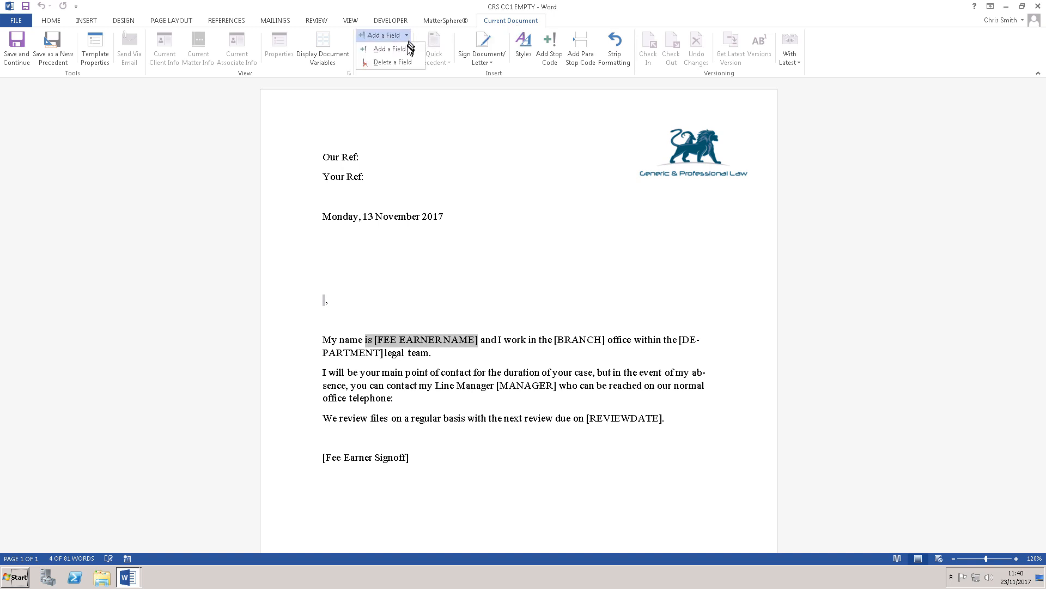
click(390, 49)
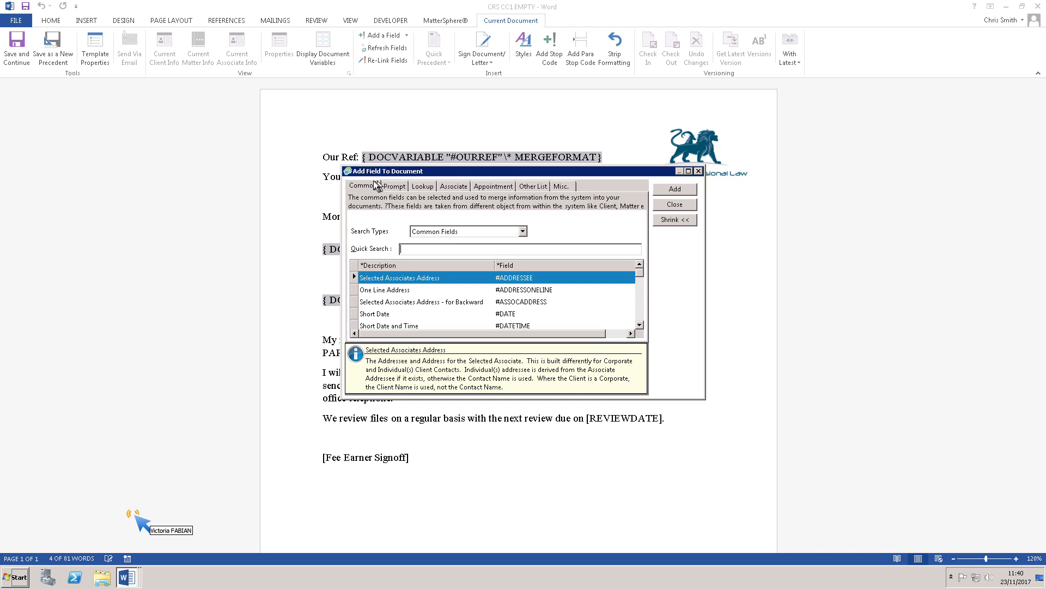
click(402, 186)
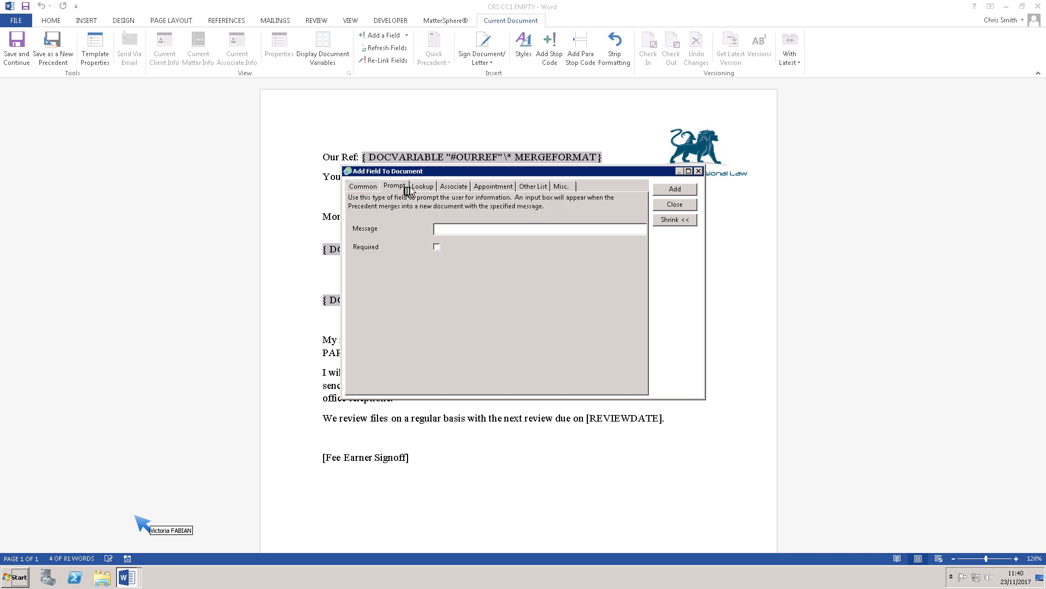
click(422, 188)
click(452, 187)
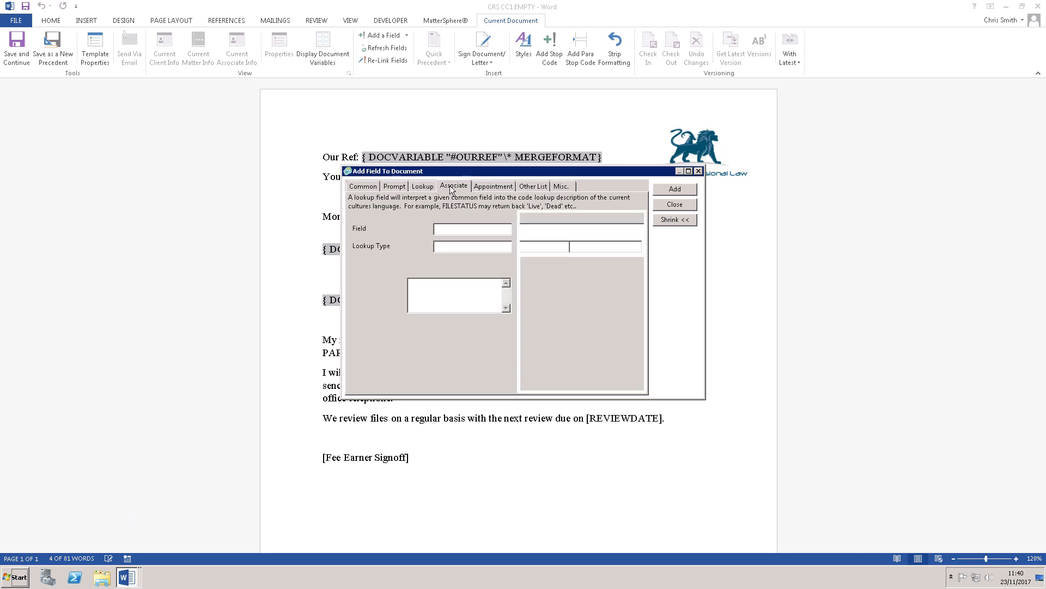
click(490, 187)
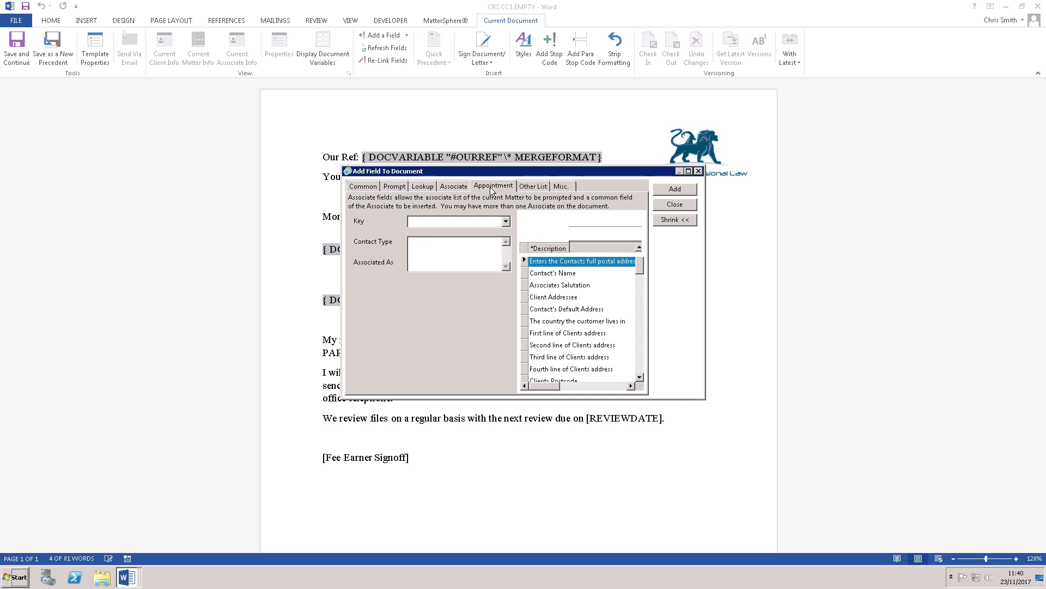
click(526, 188)
click(368, 187)
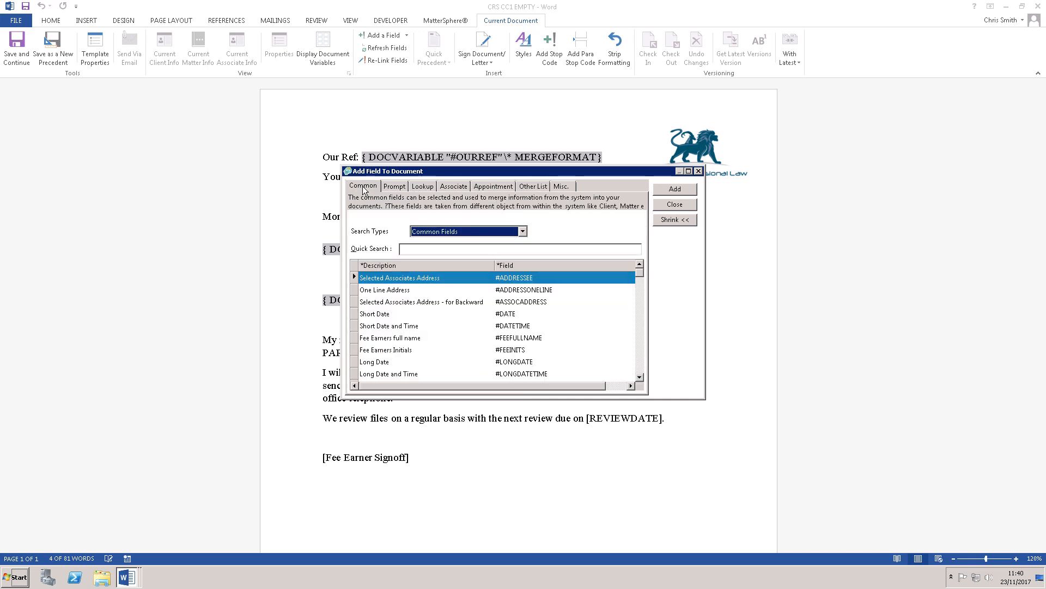
Search the common fields for "address", examine the descriptions of the address fields, and close the dialog without adding any
click(430, 247)
text(address)
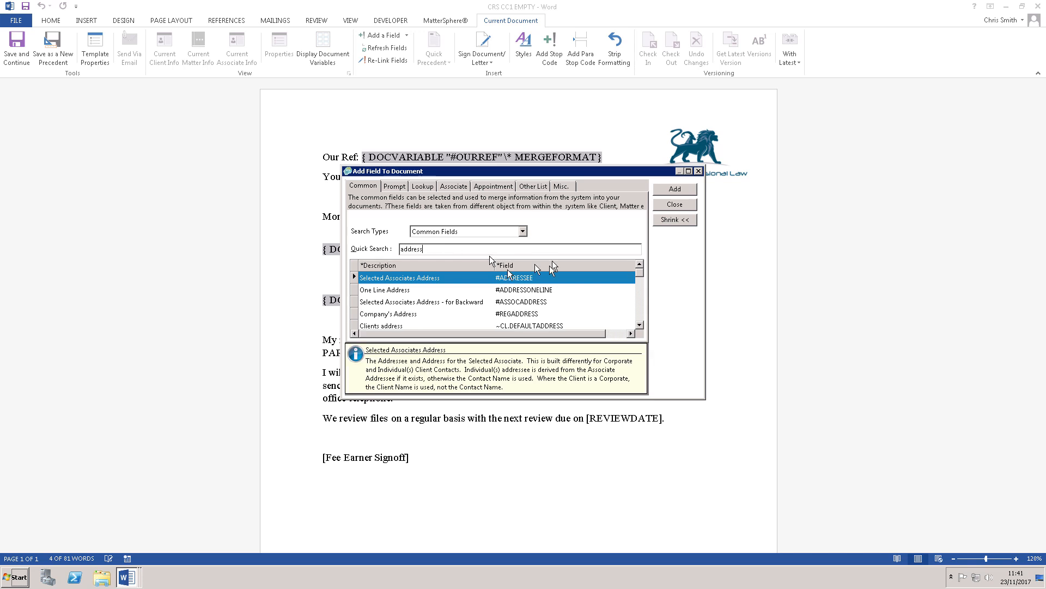
click(529, 289)
click(490, 303)
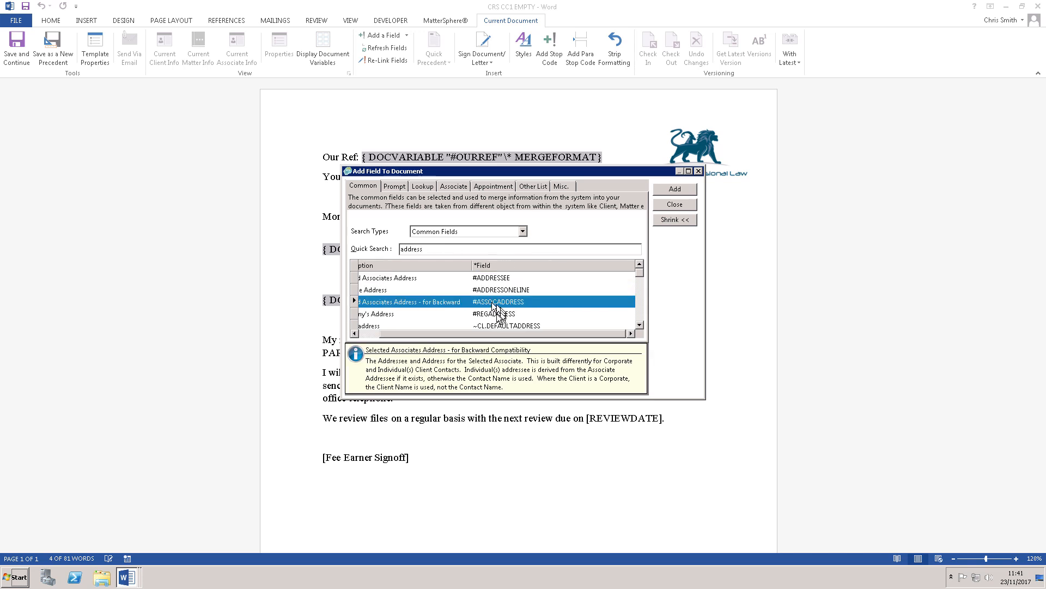
click(498, 314)
click(504, 326)
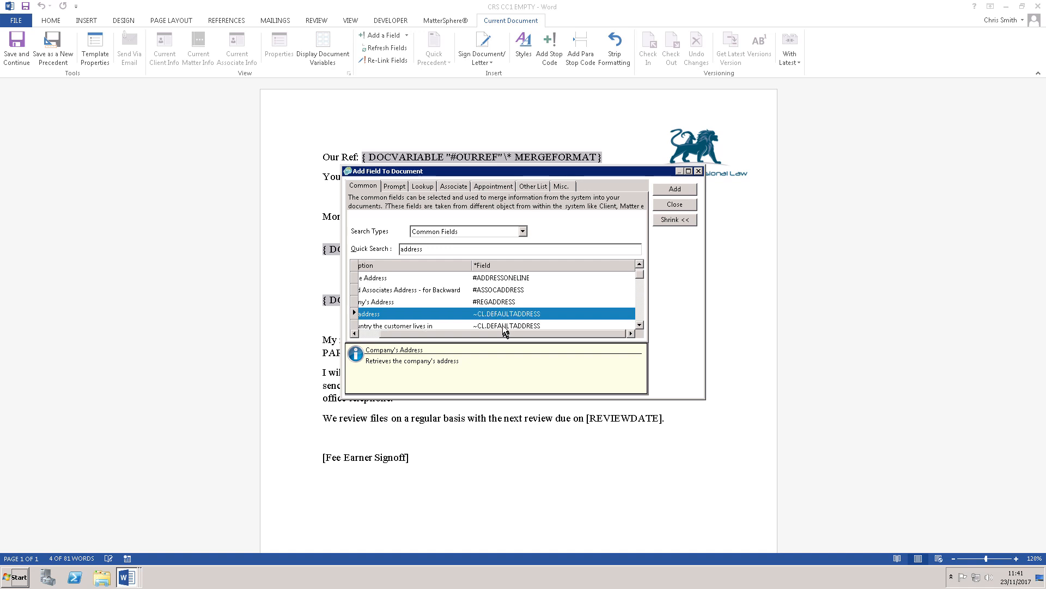
click(639, 324)
click(640, 325)
click(639, 325)
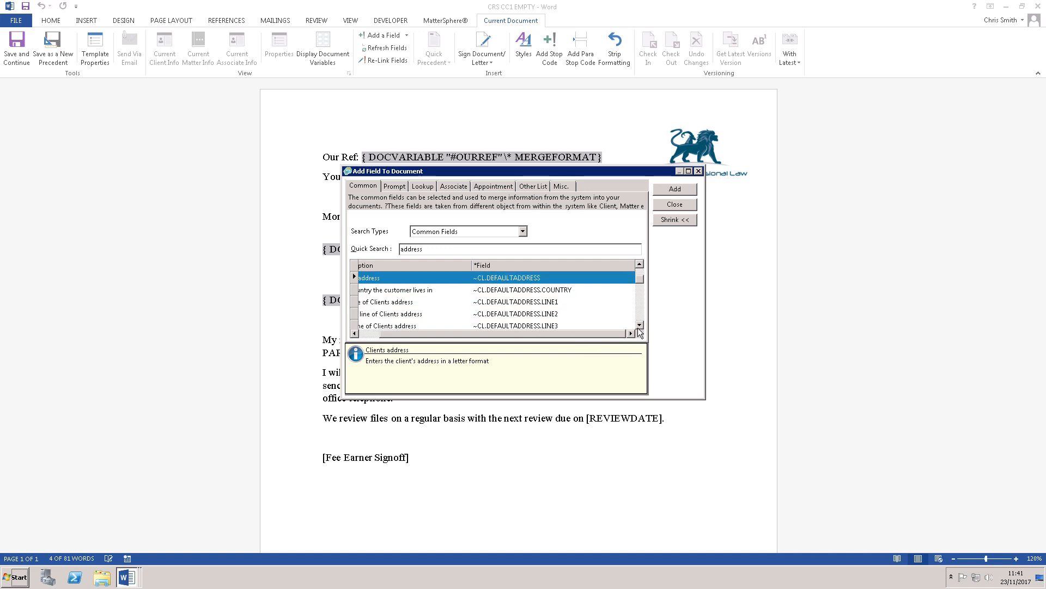
click(507, 291)
click(509, 303)
click(510, 312)
click(512, 325)
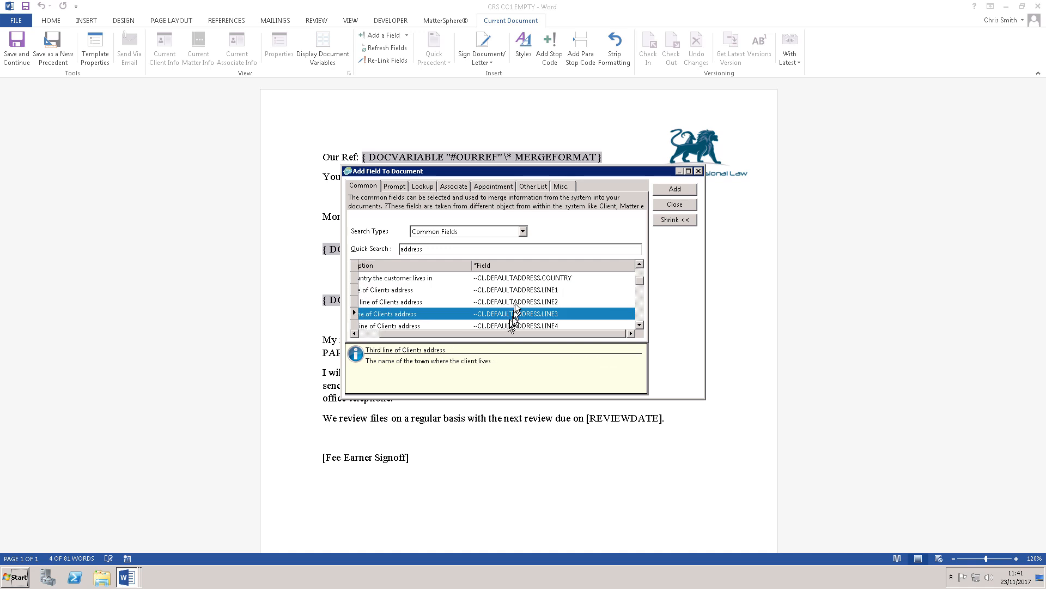
click(699, 172)
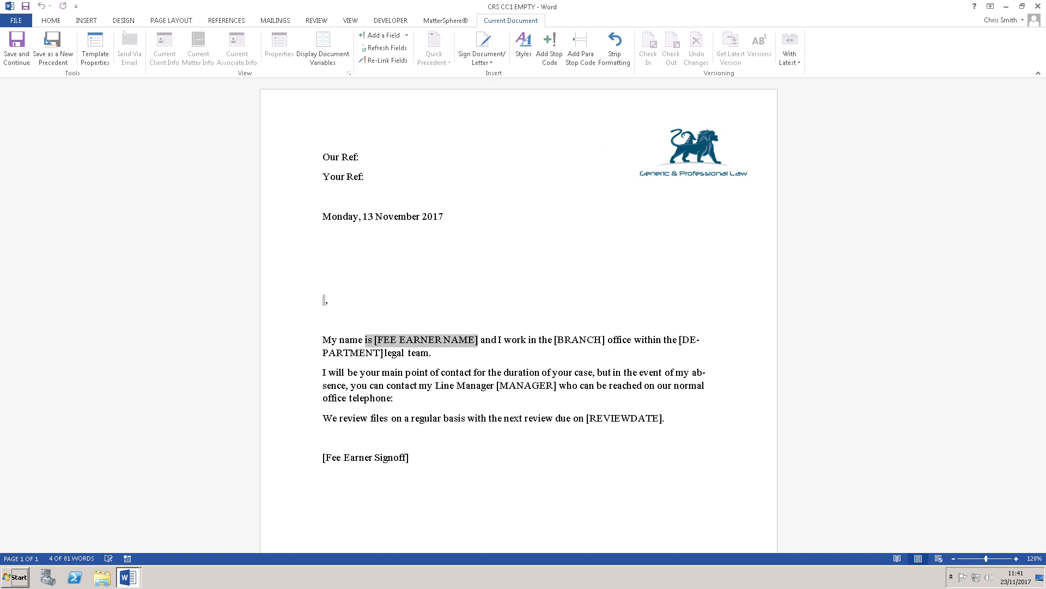
Open Precedent Assist and view the descriptions of Client Addressee, Clients First Name and Clients Source of Business
click(49, 21)
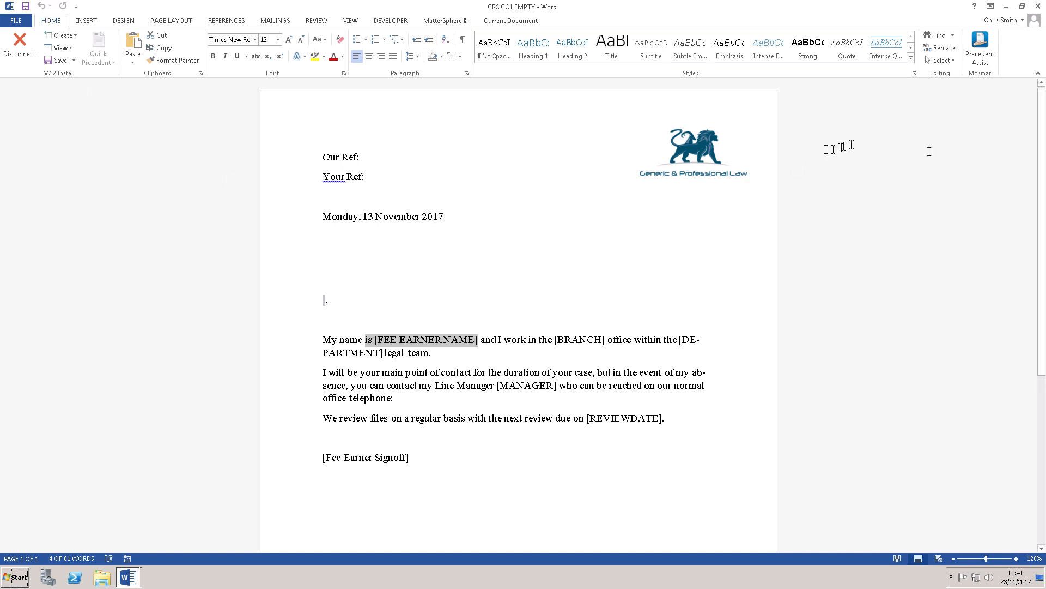
click(981, 50)
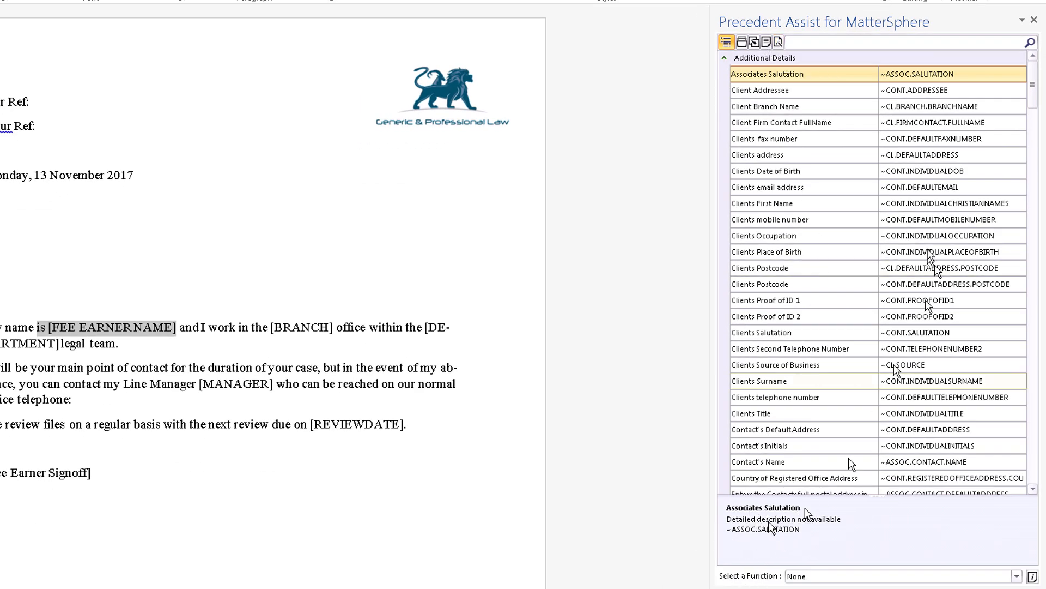
click(927, 94)
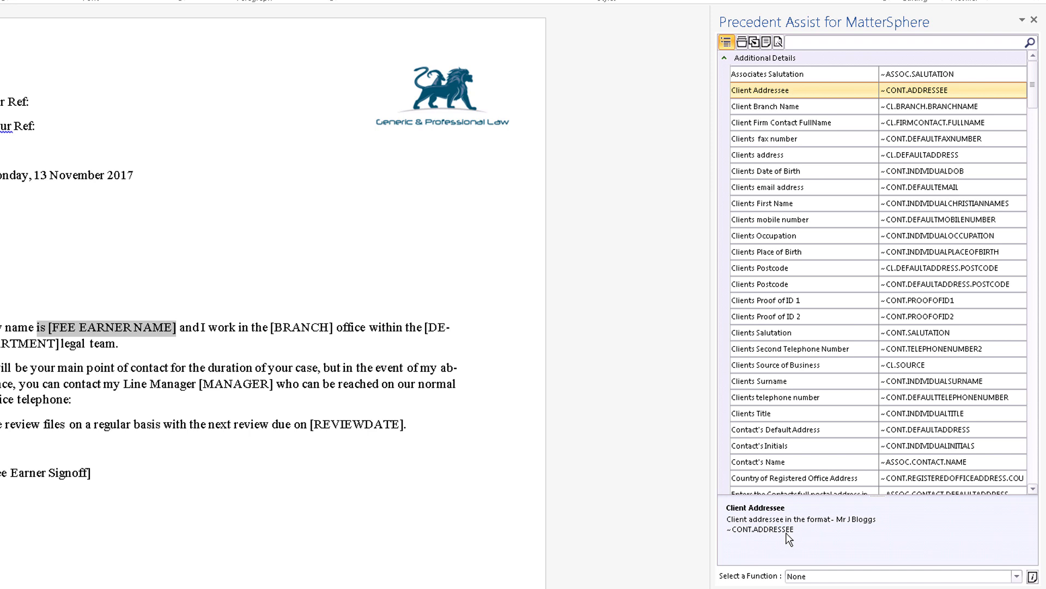
click(969, 202)
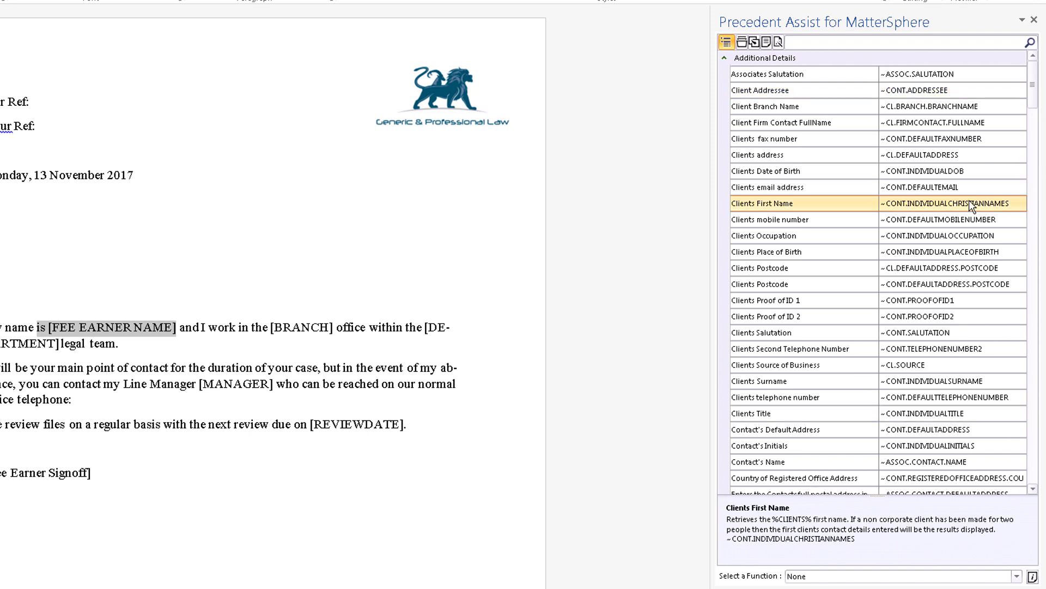
click(948, 363)
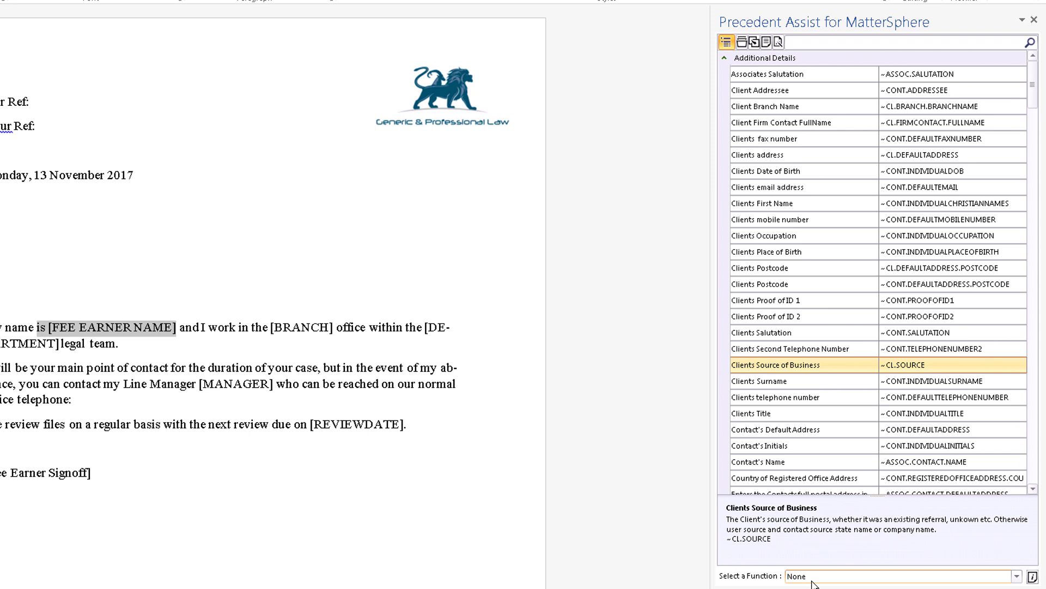
Check the function choices offered for the Clients Source of Business field, and return to the Our Ref line
click(1017, 576)
mouse_move(1016, 521)
mouse_down()
mouse_move(1016, 552)
mouse_move(1014, 511)
mouse_up()
click(650, 63)
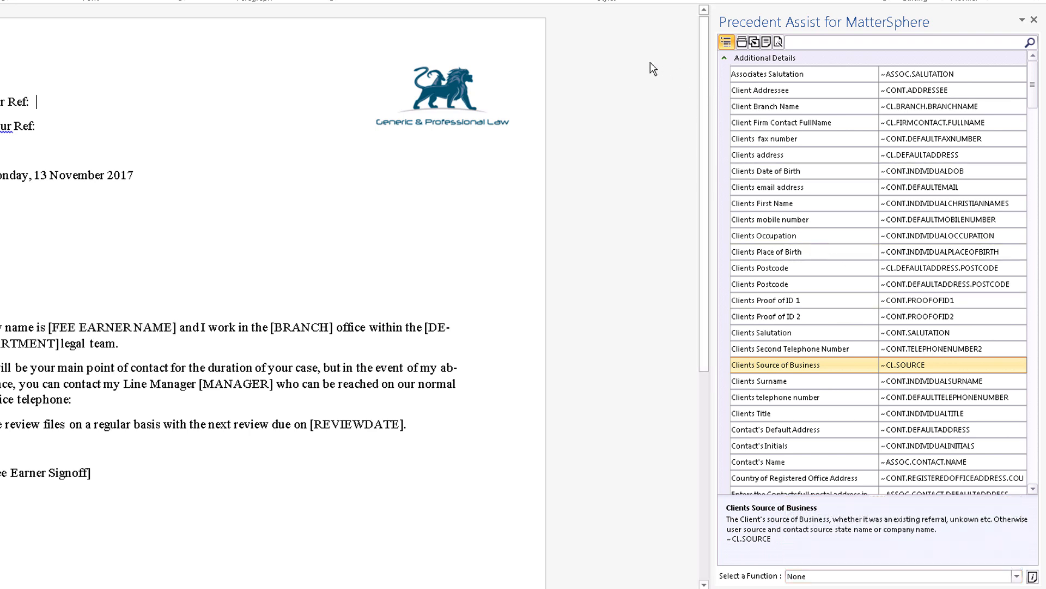
Show the Precedent Assist fields as an ungrouped list and widen both the pane and its description column
click(725, 42)
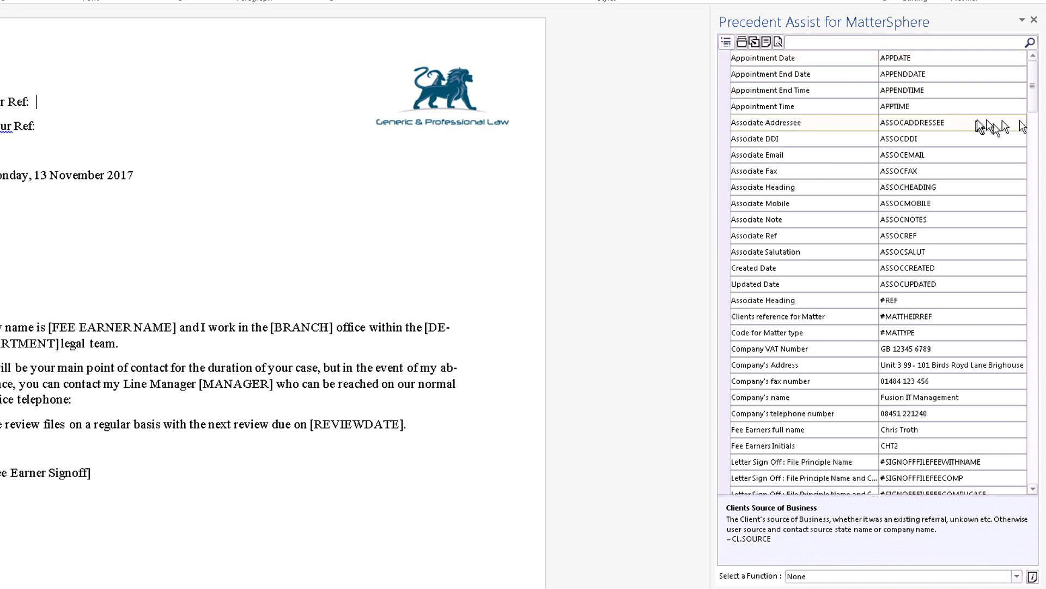
mouse_move(1032, 76)
mouse_down()
mouse_move(1030, 374)
mouse_move(1032, 71)
mouse_up()
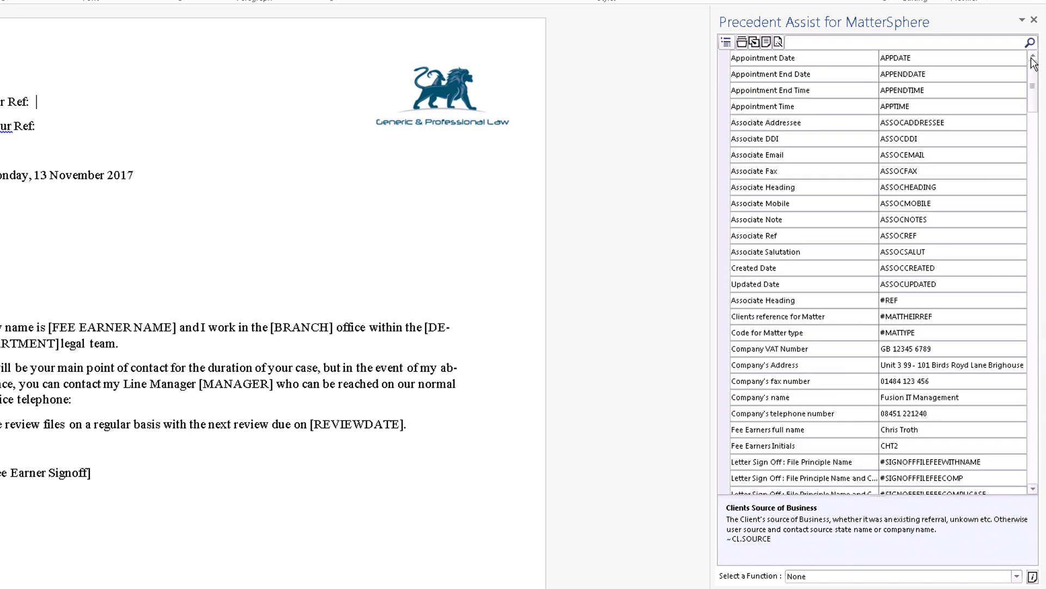
mouse_move(710, 118)
mouse_down()
mouse_move(537, 114)
mouse_move(742, 131)
mouse_move(701, 135)
mouse_up()
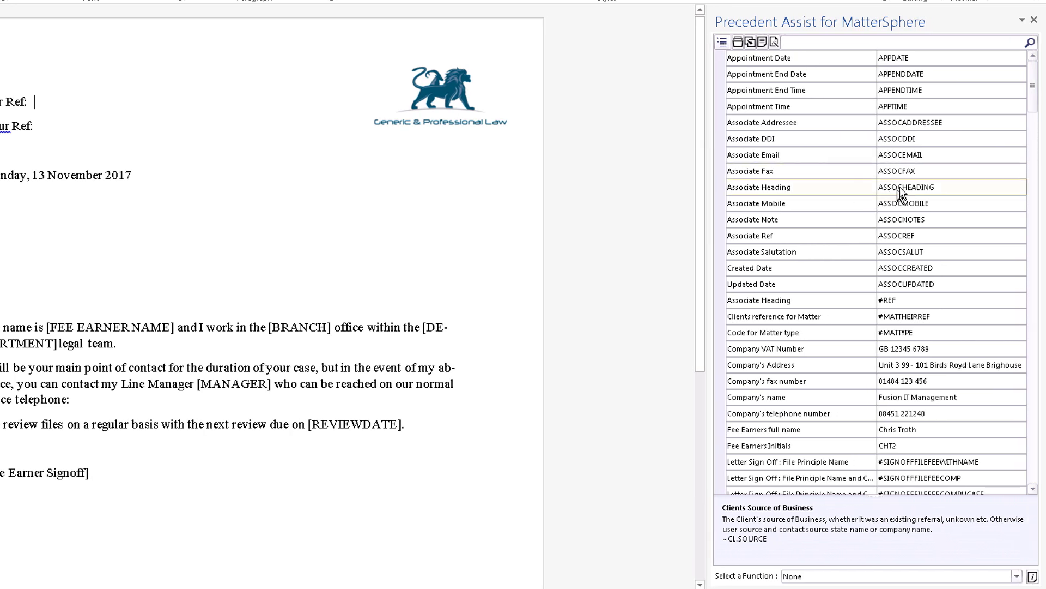
mouse_move(880, 187)
mouse_down()
mouse_move(952, 189)
mouse_move(860, 188)
mouse_move(943, 190)
mouse_move(888, 191)
mouse_up()
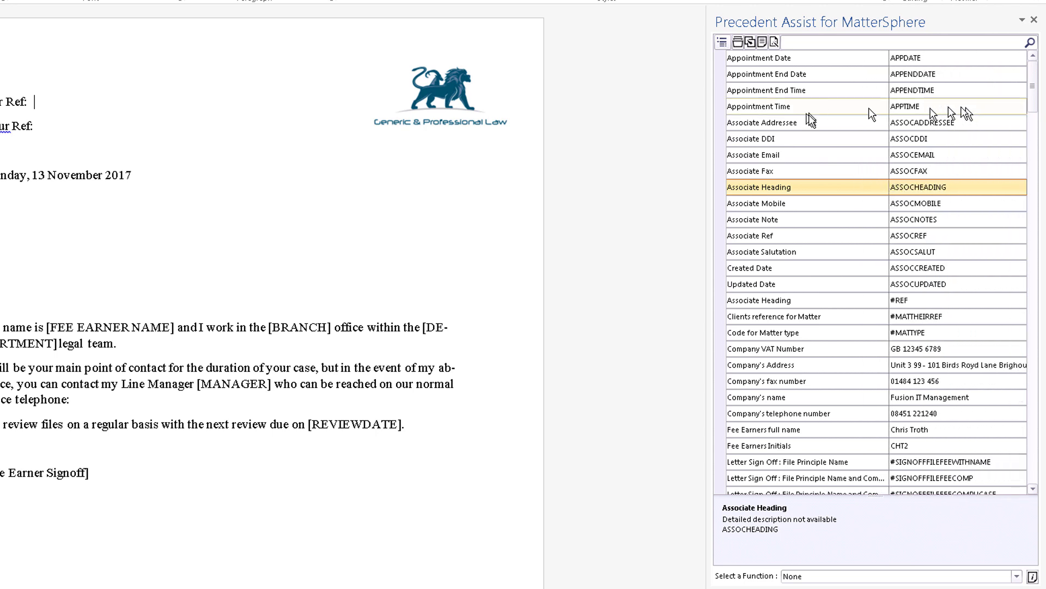
Group the fields by category, collapse all categories, and switch grouping off and on again to expand them
click(720, 44)
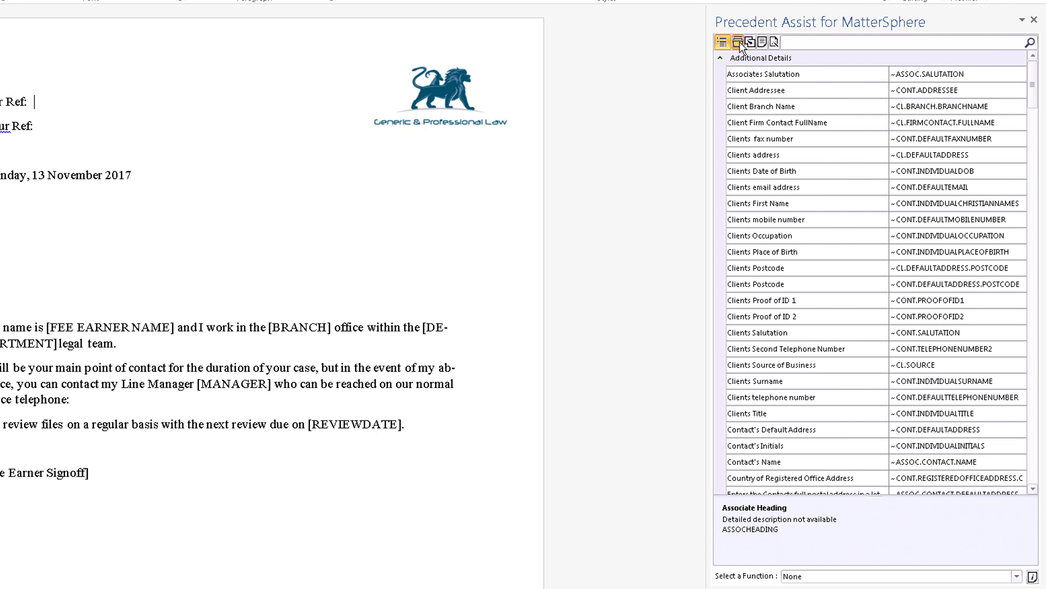
click(740, 43)
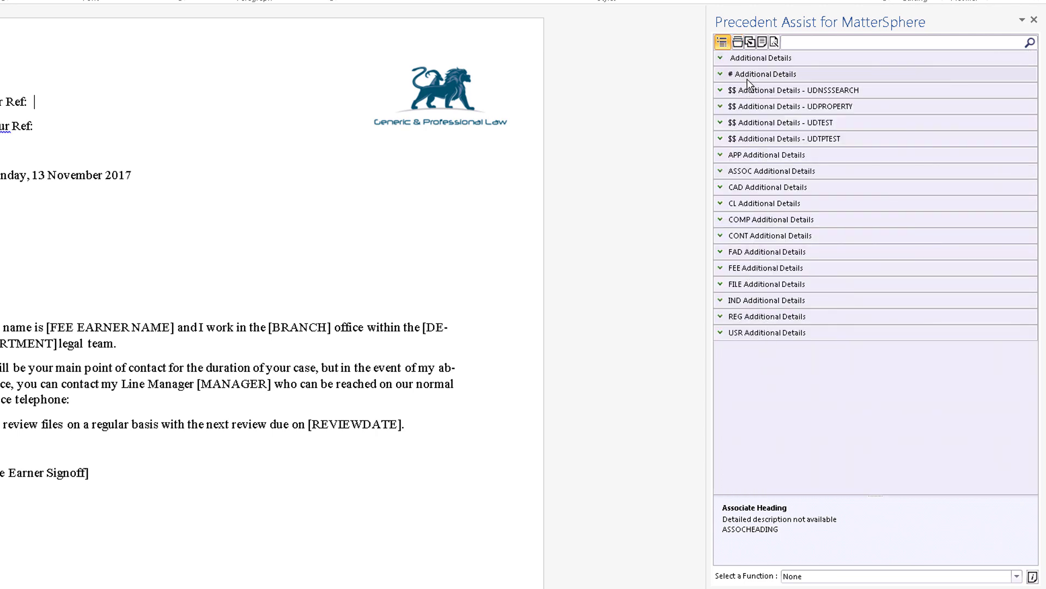
click(725, 42)
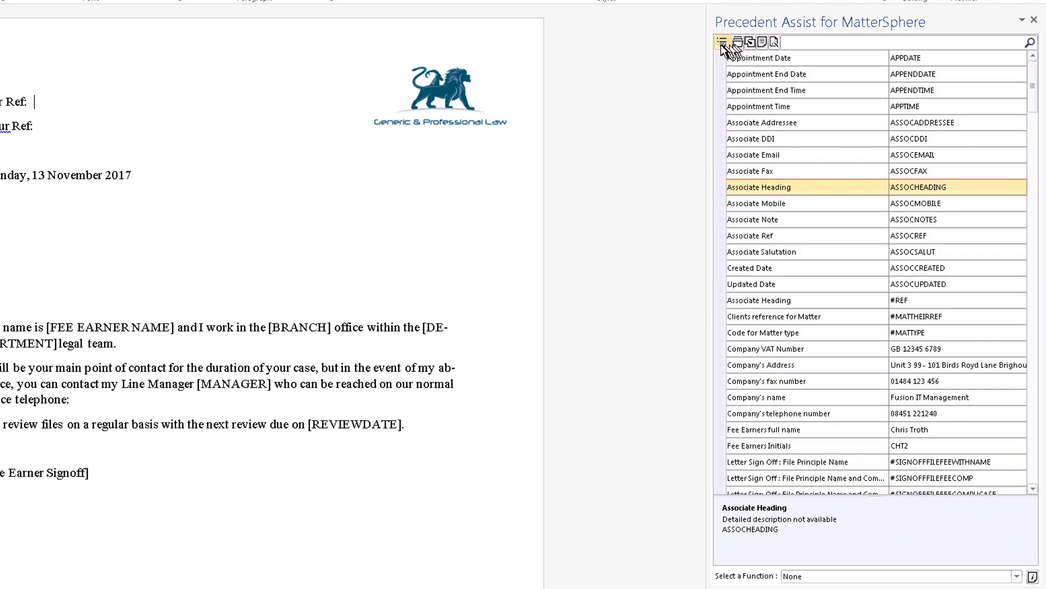
click(721, 43)
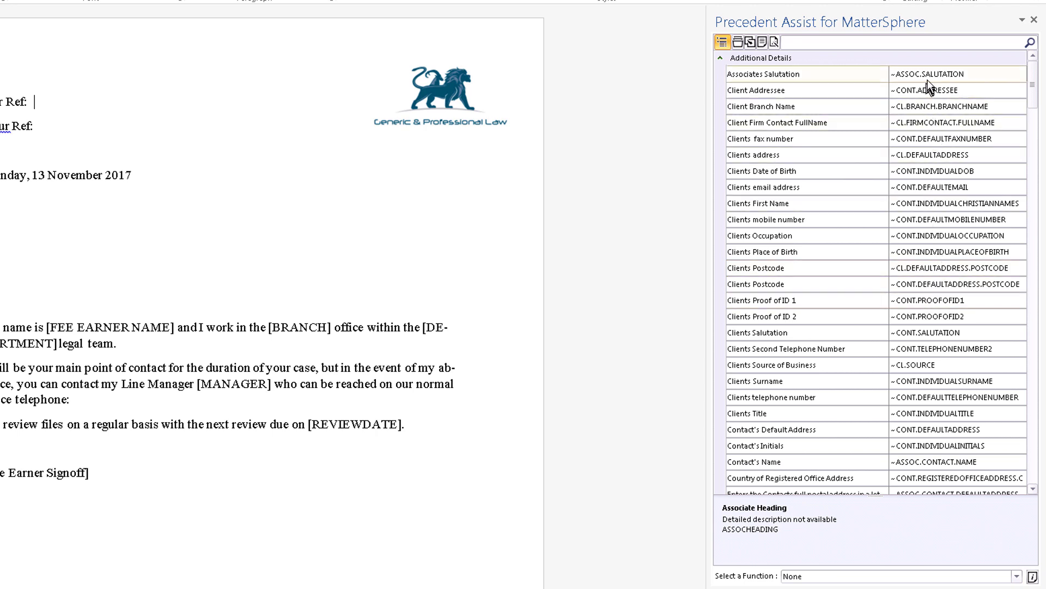
Search the Precedent Assist fields for "user", and replace that search with "fee"
click(811, 40)
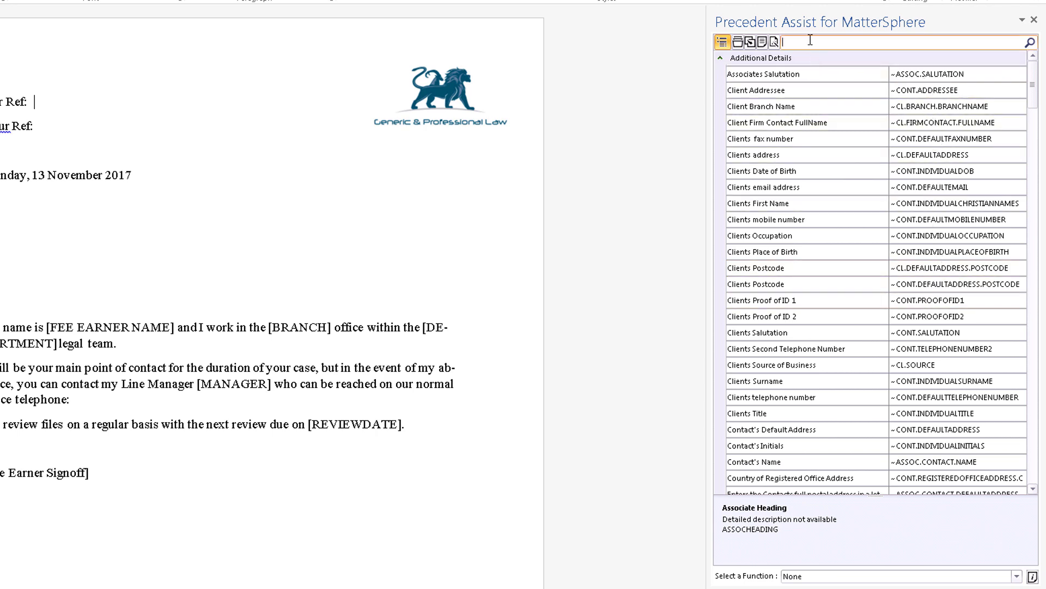
text(user)
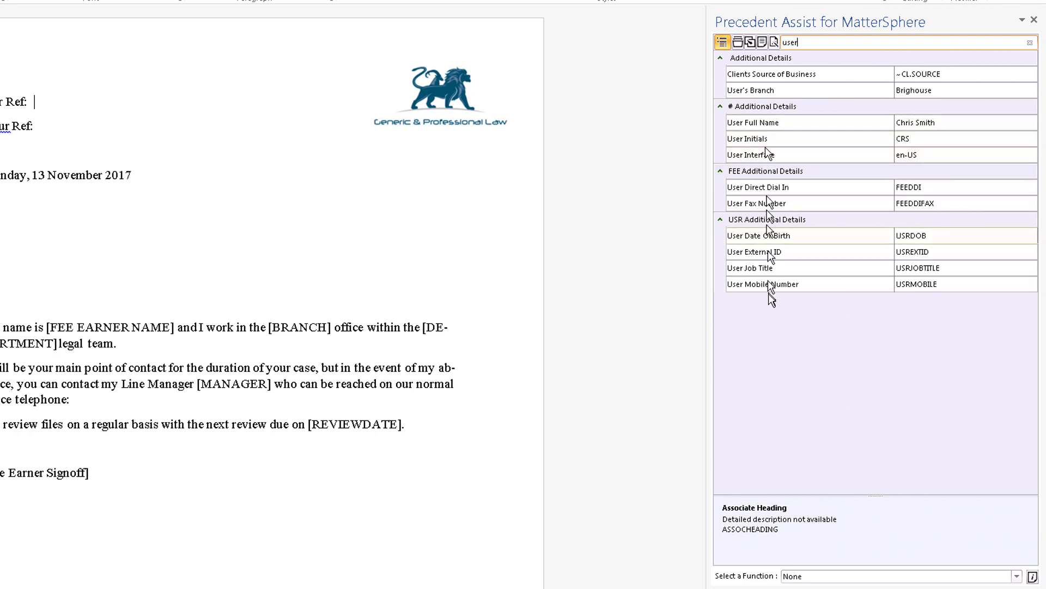
double_click(799, 44)
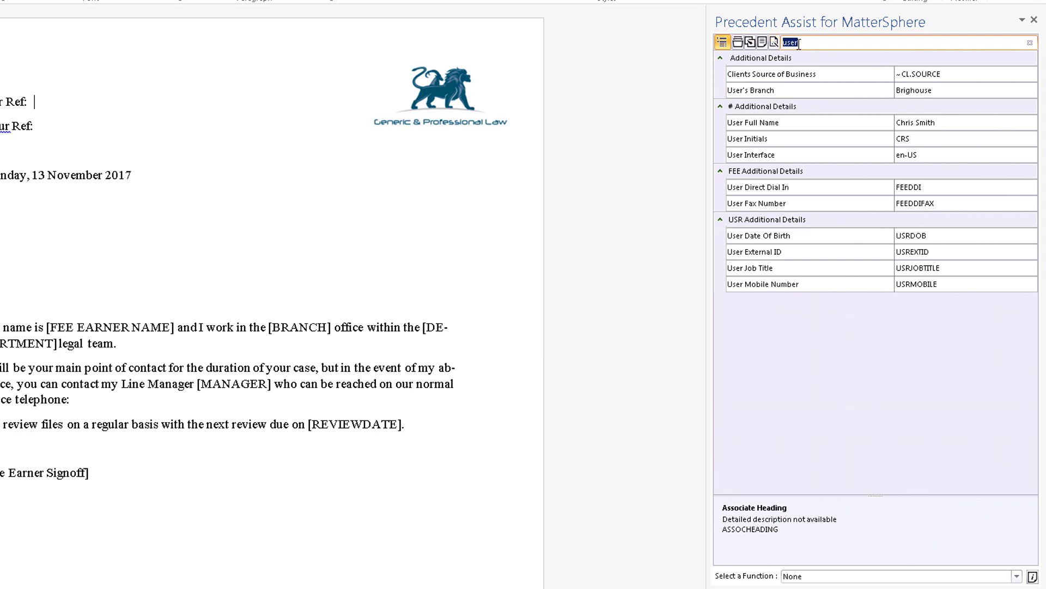
text(fee)
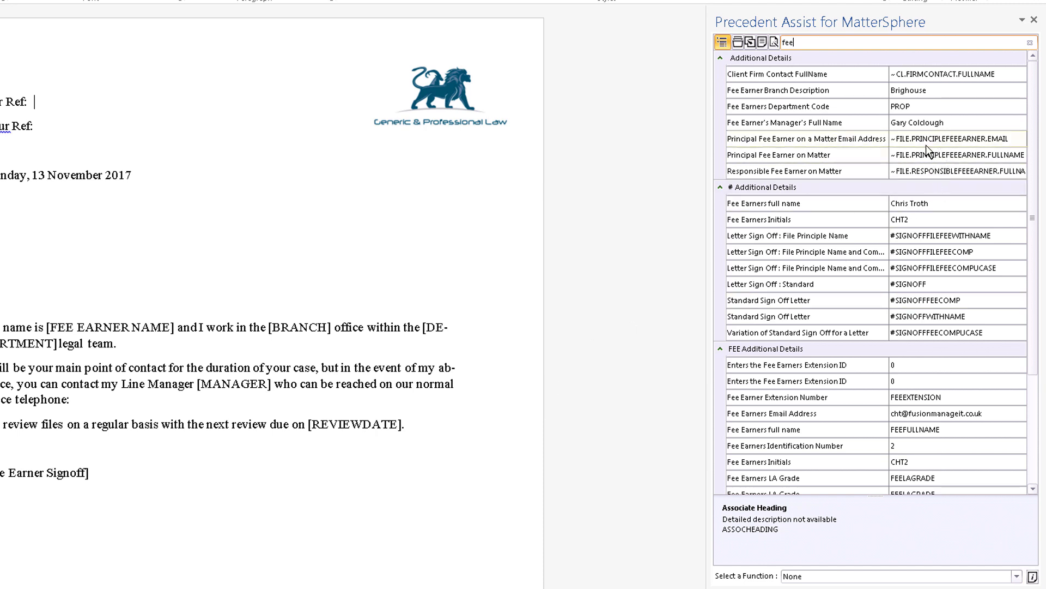
Preview the precedent with real data from the preselected residential purchase matter, using the joint clients' associate record
click(774, 42)
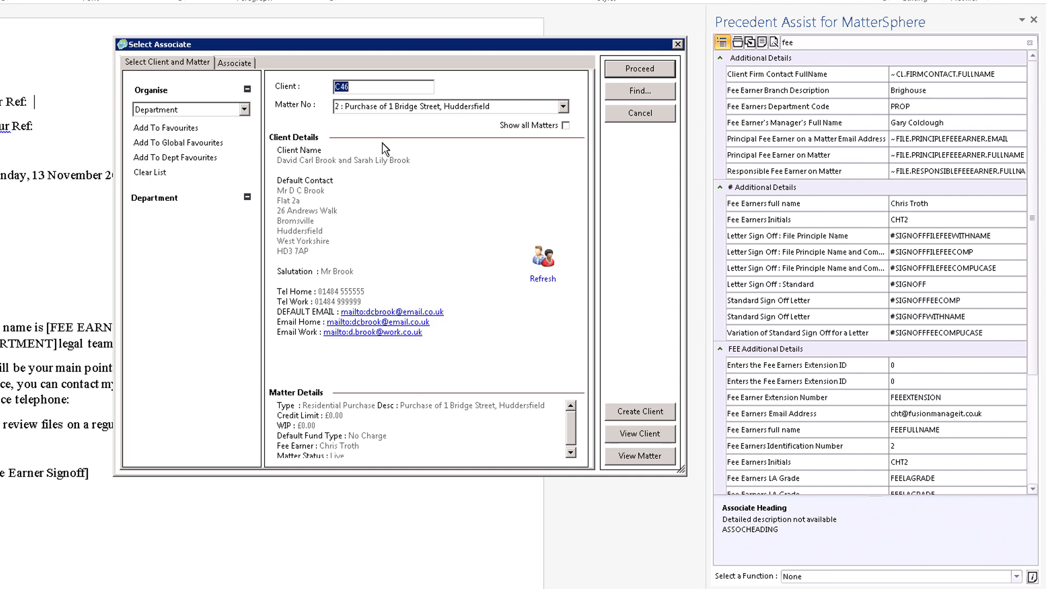
click(630, 72)
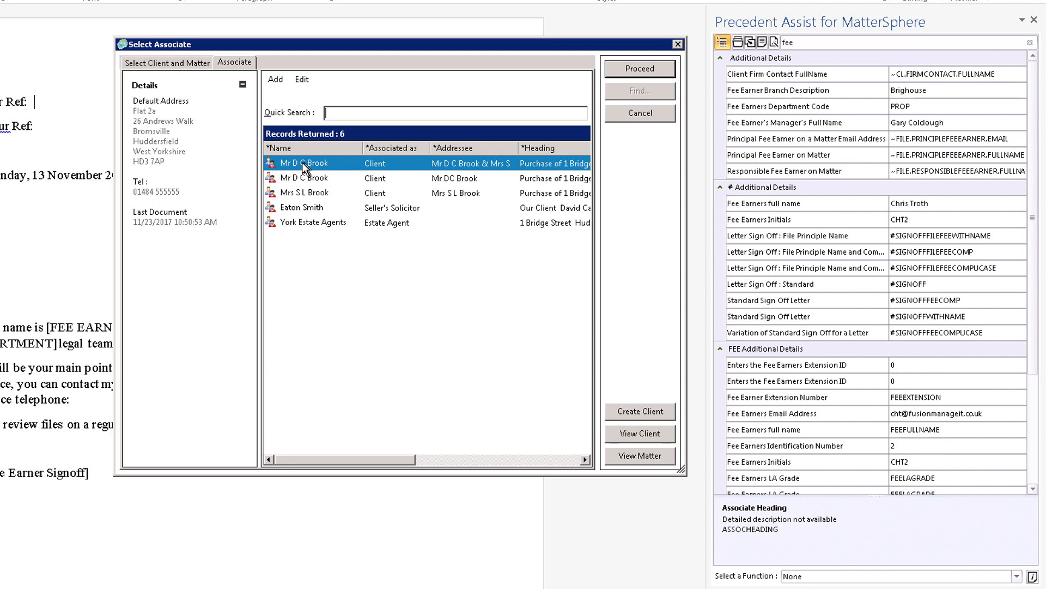
click(630, 73)
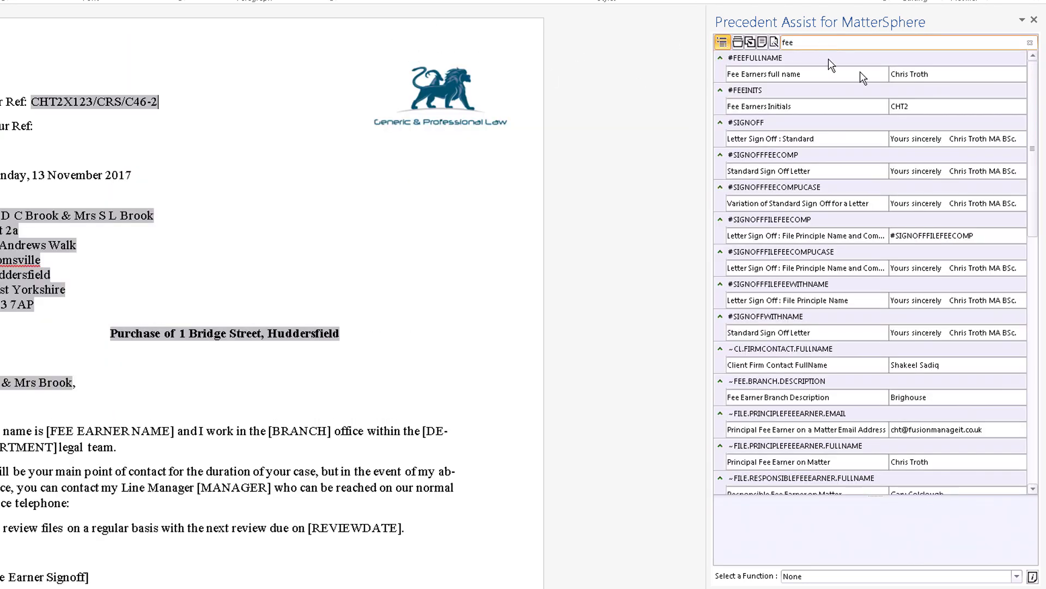
Turn off grouping in the Precedent Assist list and narrow the field search to "fee earner"
click(722, 41)
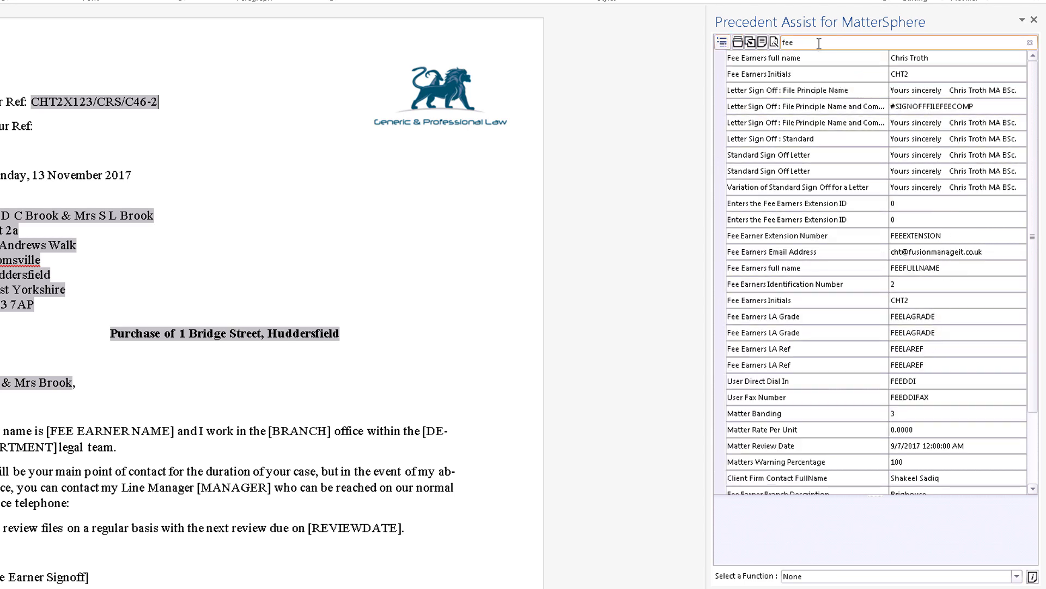
text(aerne)
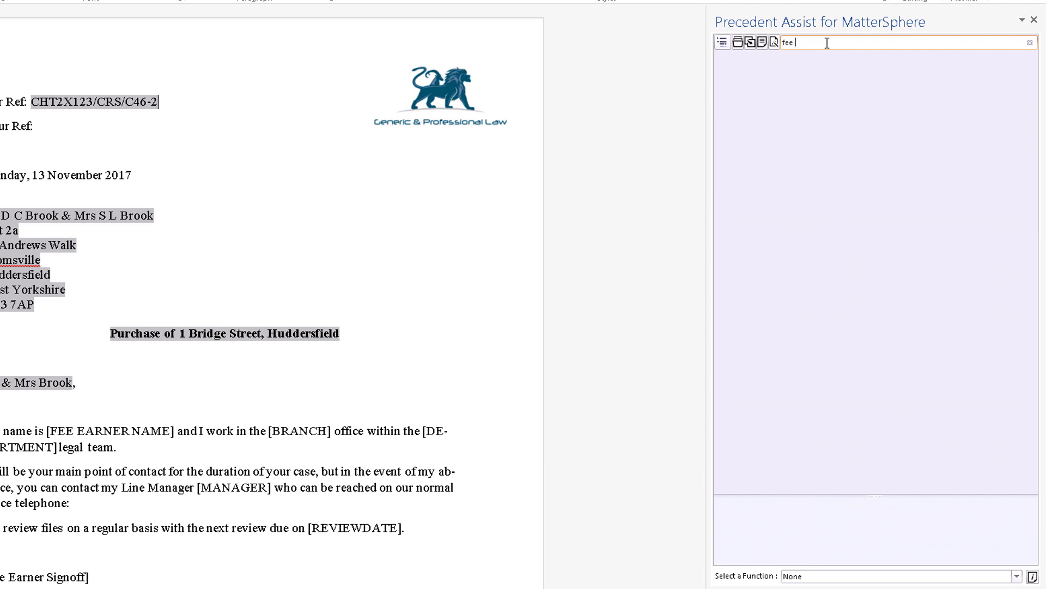
text(earner)
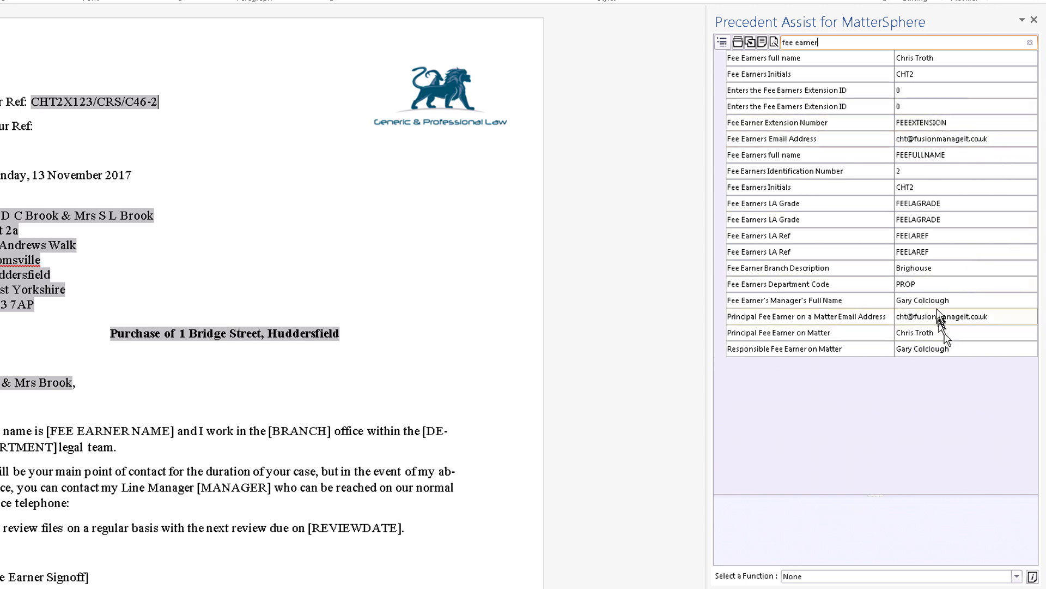
Switch the matter data preview off to show field codes, and switch it back on for the same matter and associate
click(774, 42)
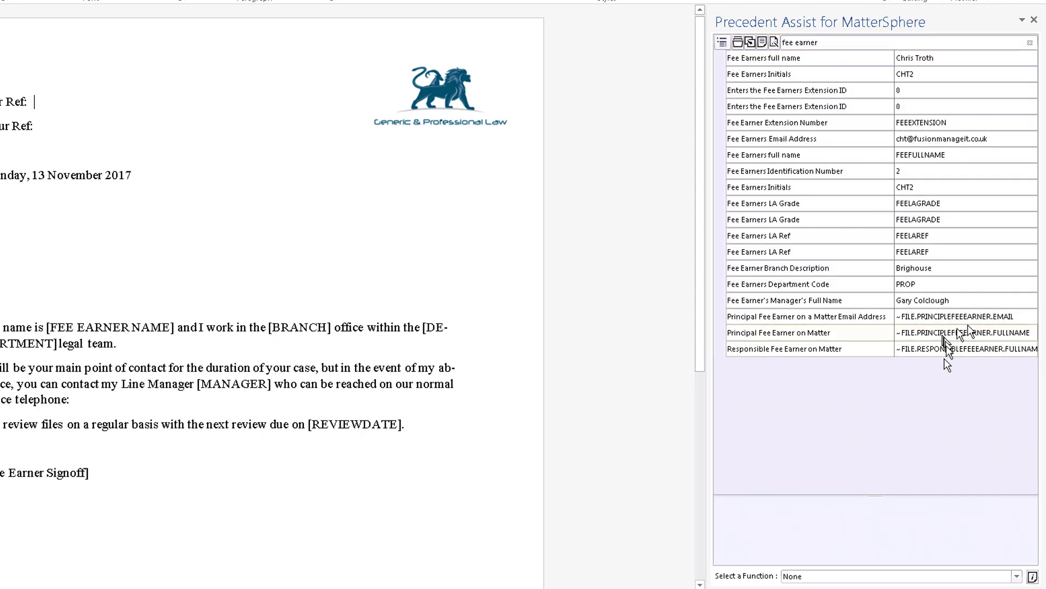
click(774, 42)
click(632, 67)
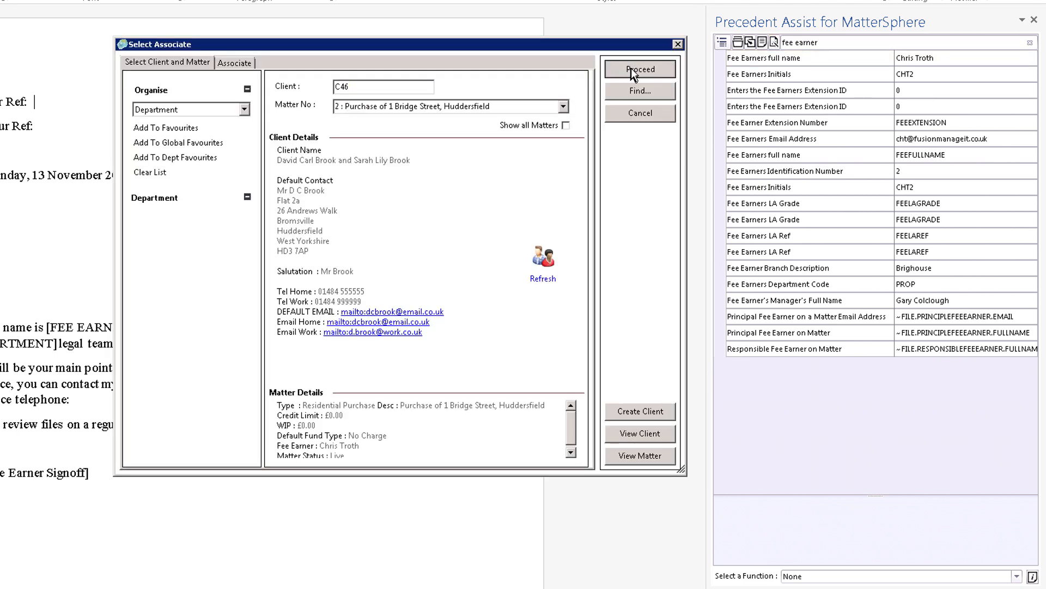
click(631, 68)
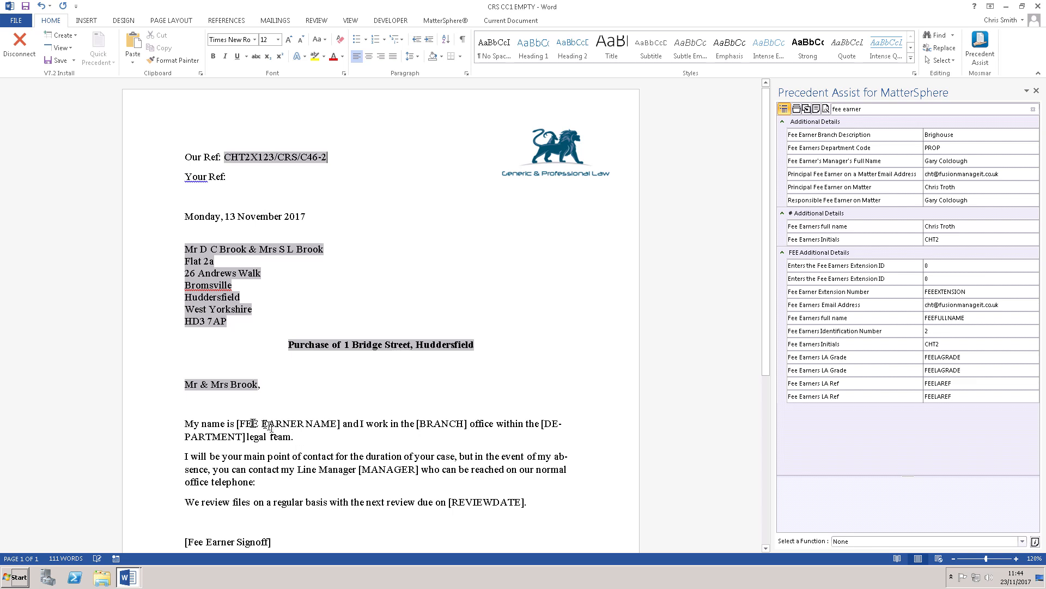
Clear the field search and delete the [FEE EARNER NAME] placeholder after "My name is"
click(236, 423)
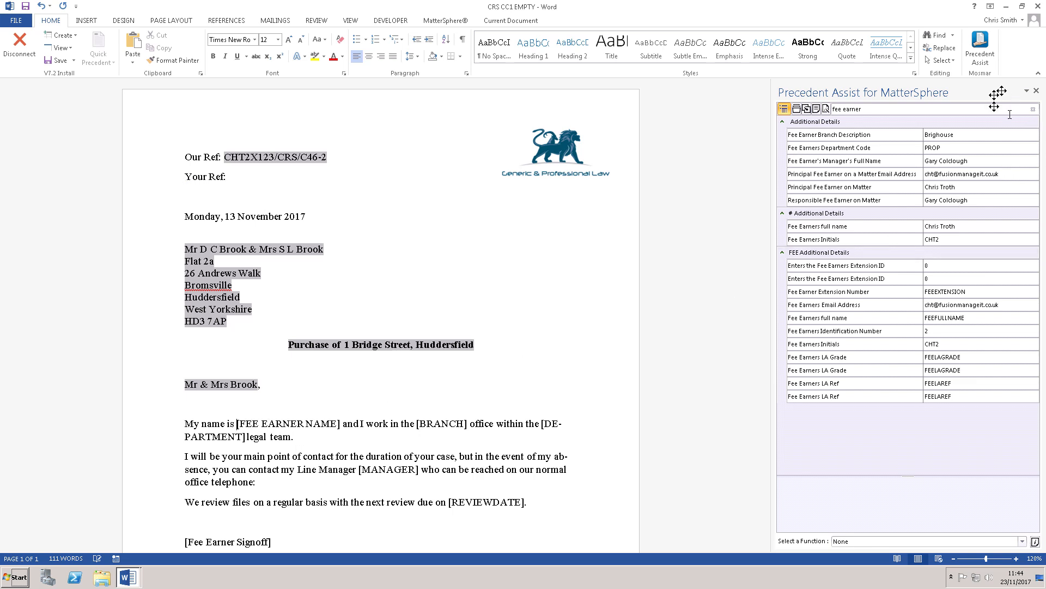
click(1031, 111)
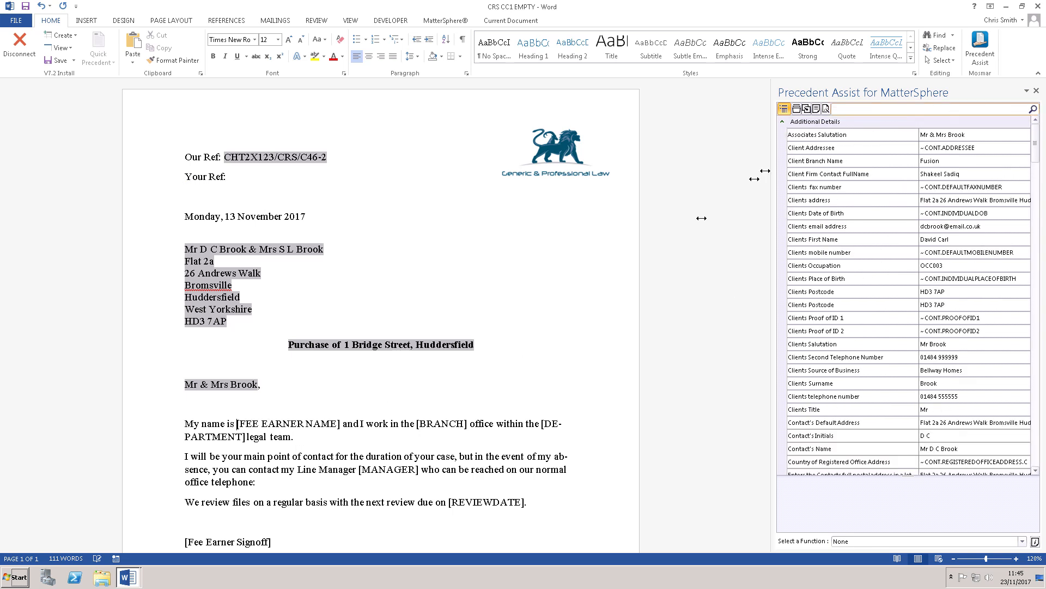
click(253, 424)
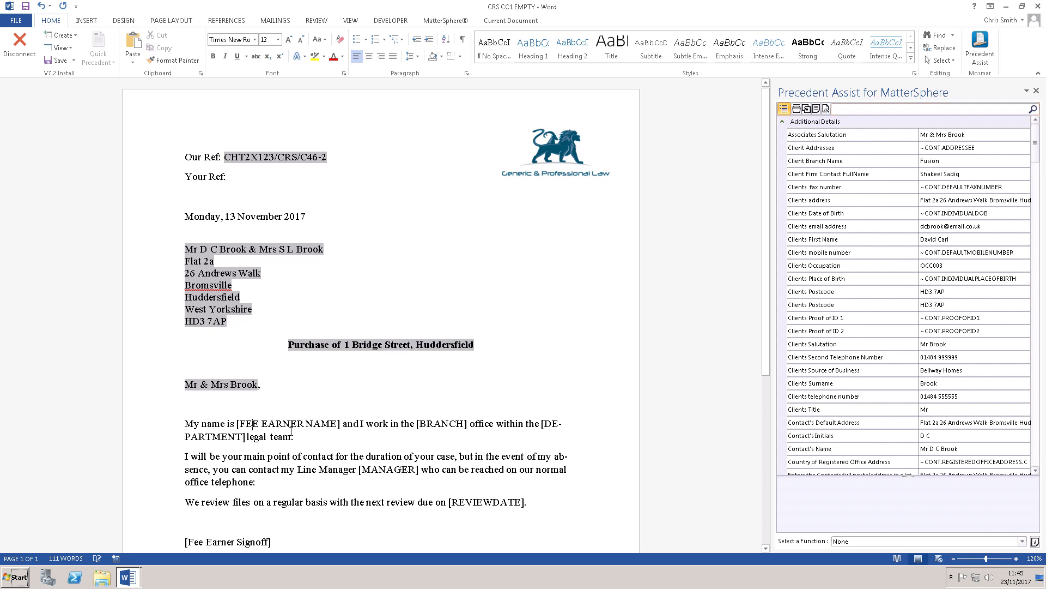
key(shift+Right)
key(shift+Right)
key(shift+Right)
key(shift+Right)
key(shift+Right)
key(shift+Right)
key(shift+Right)
key(shift+Right)
key(shift+Right)
key(shift+Right)
key(shift+Right)
key(shift+Right)
key(shift+Right)
key(shift+Right)
key(shift+Right)
key(shift+Right)
key(shift+Right)
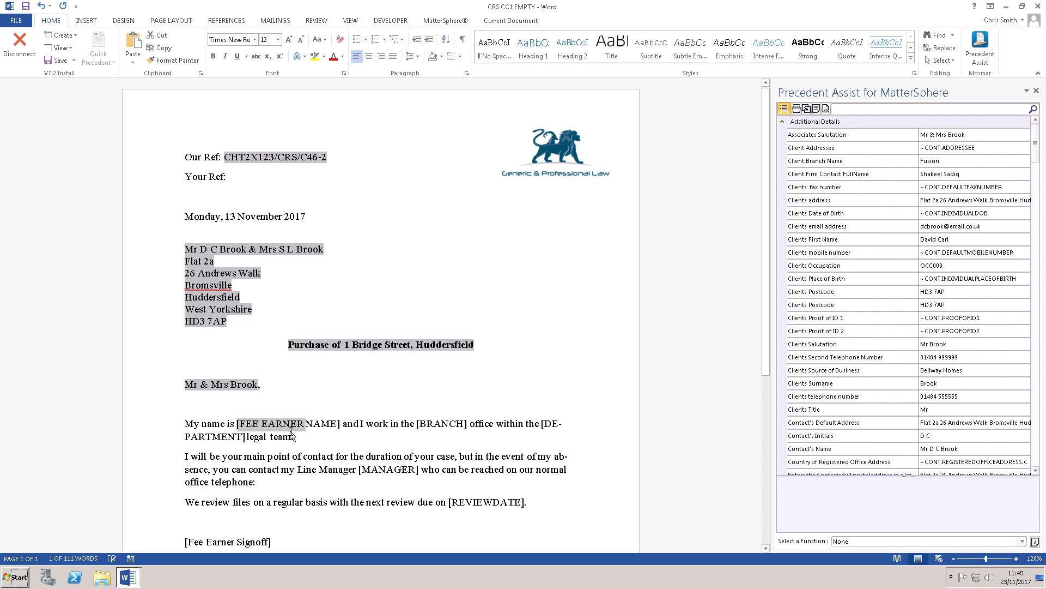
key(Delete)
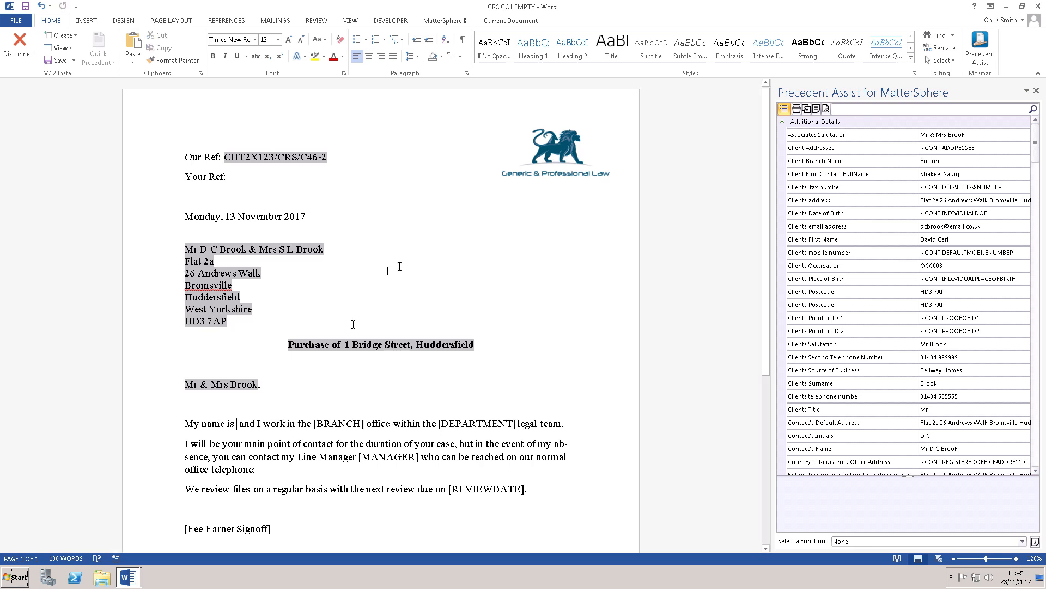
Search the fields for "fee e" and insert Fee Earners full name (#FEEFULLNAME) after "My name is"
click(859, 111)
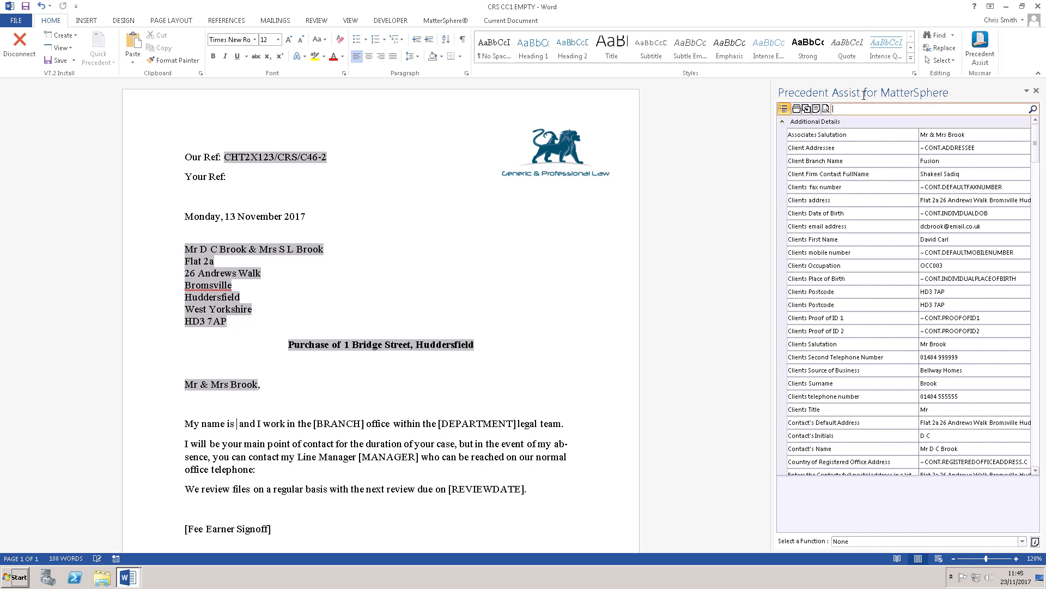
text(fee e)
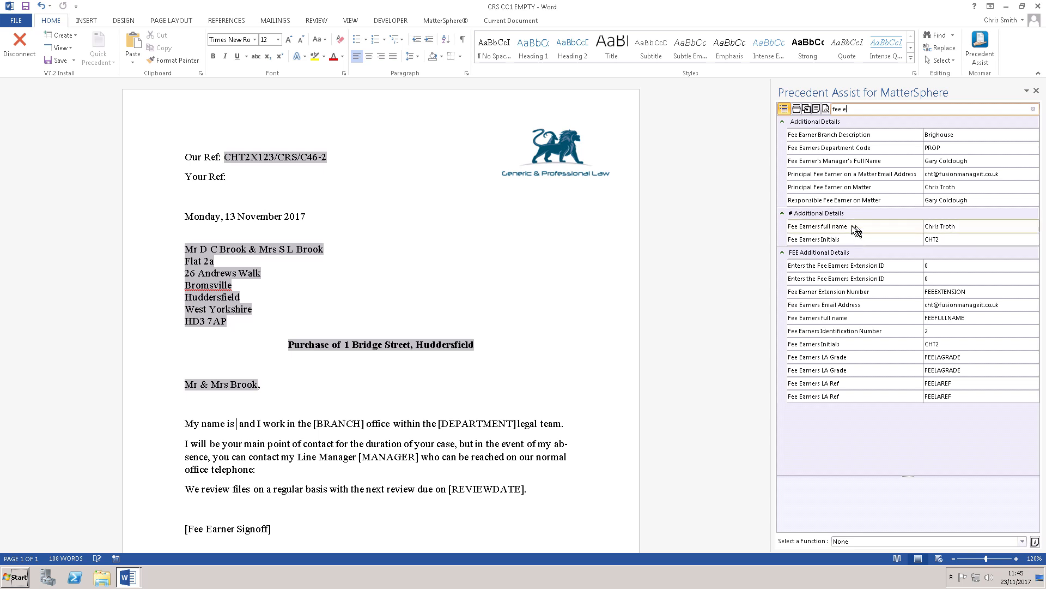
drag(938, 230, 238, 427)
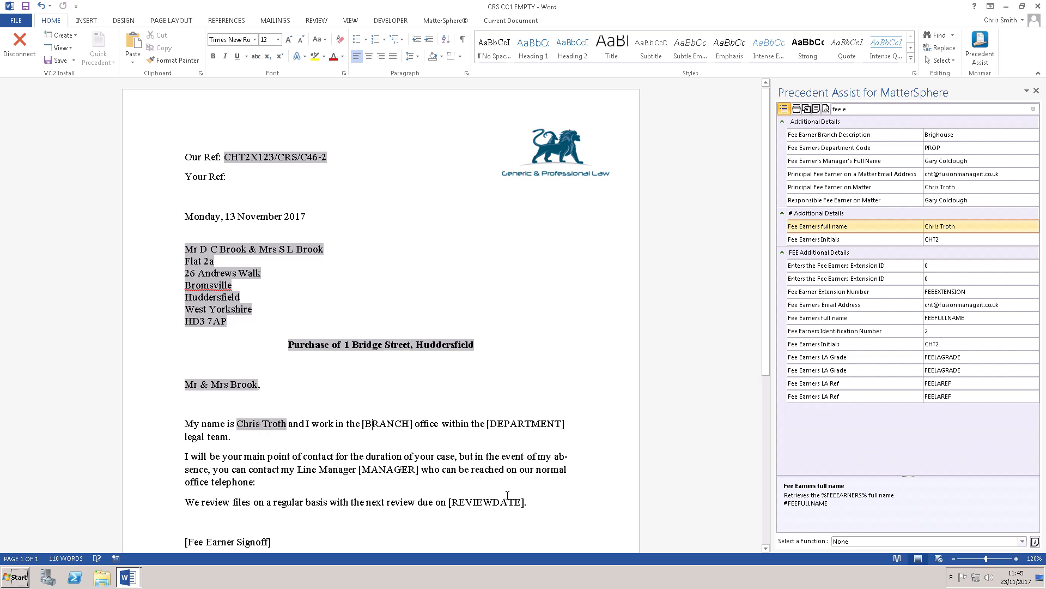
Delete the [BRANCH] placeholder before "office" in the opening sentence
key(shift+Right)
key(shift+Right)
key(shift+Right)
key(shift+Right)
key(shift+Right)
key(shift+Right)
key(shift+Right)
key(shift+Right)
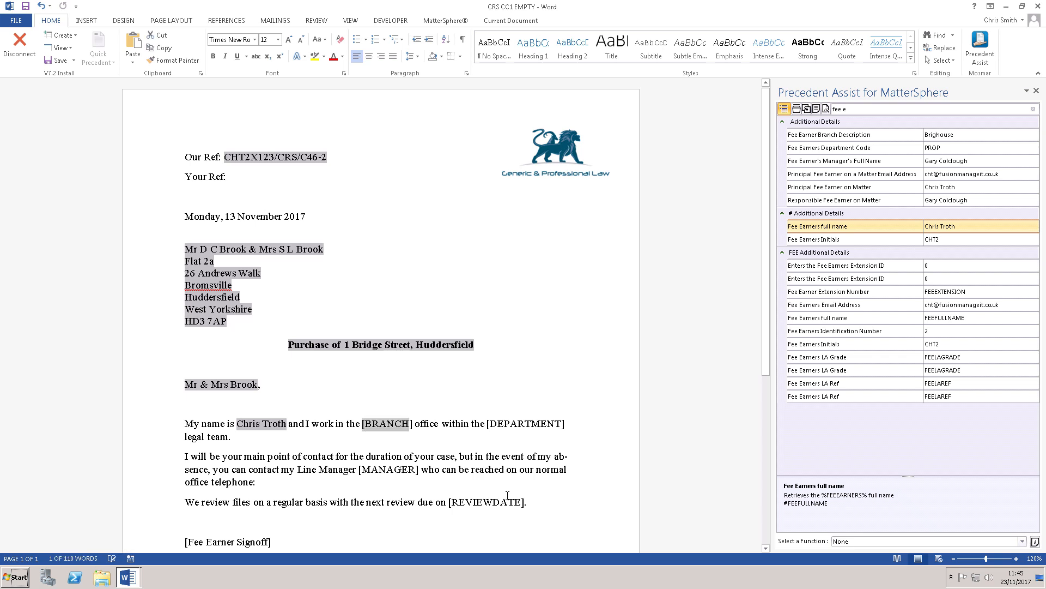
key(Delete)
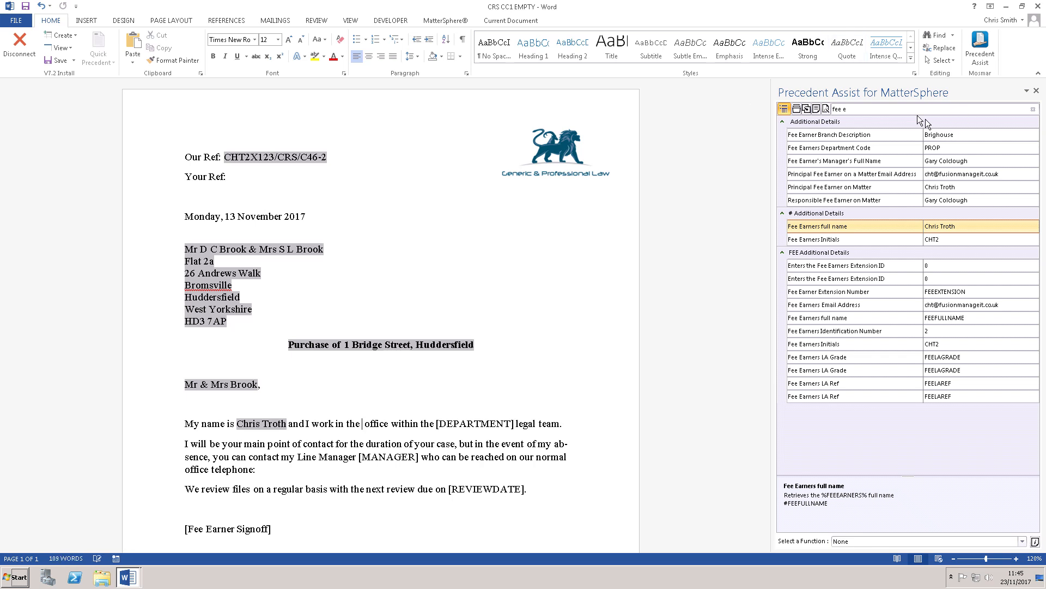
Search the fields for "branch", insert Fee Earner Branch Description before "office", and remove the extra space in front of it
key(shift+Left)
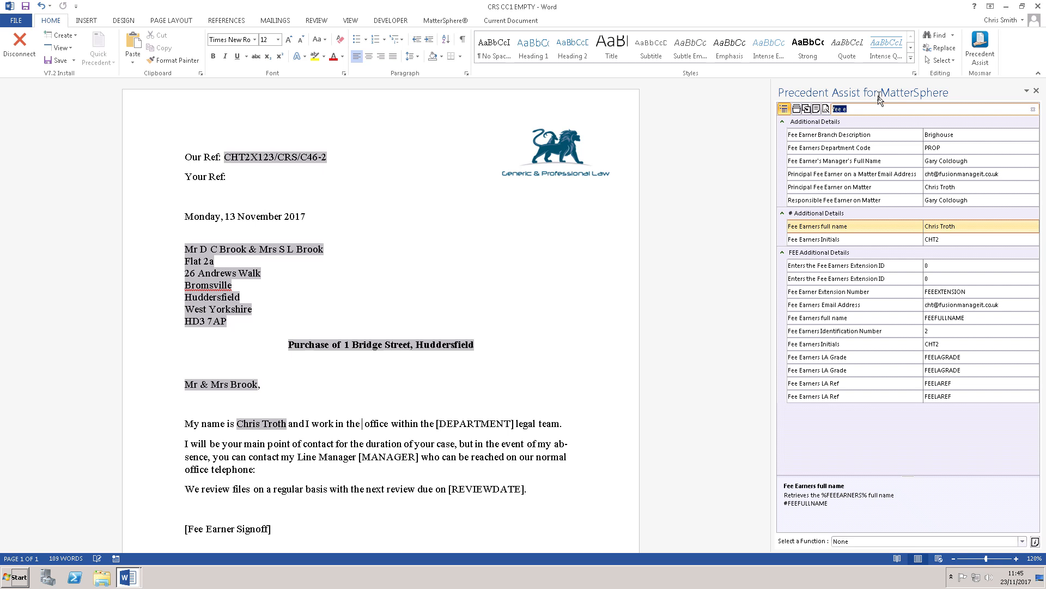
text(bran)
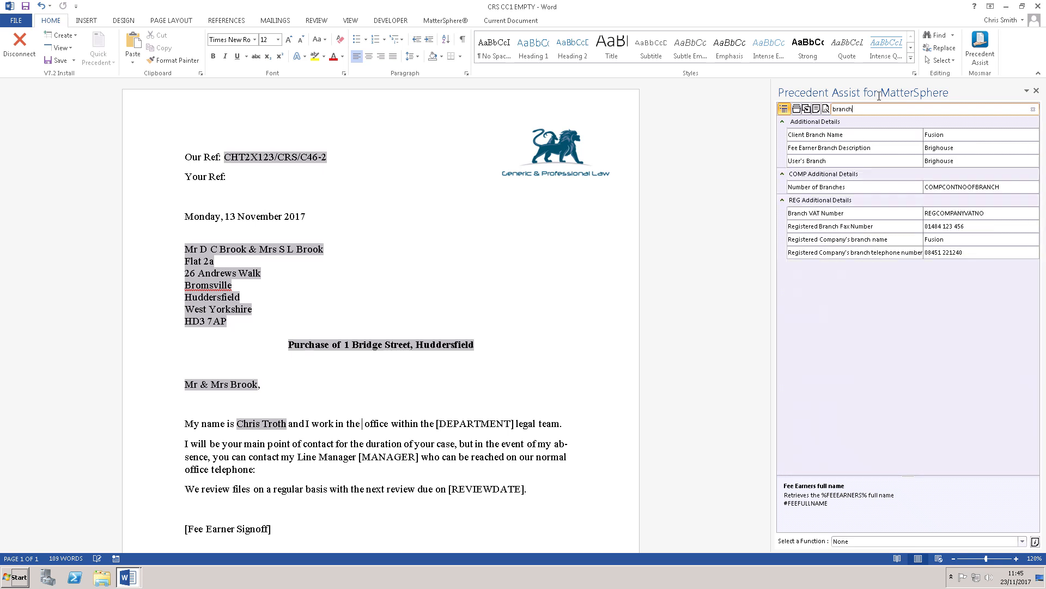
click(820, 150)
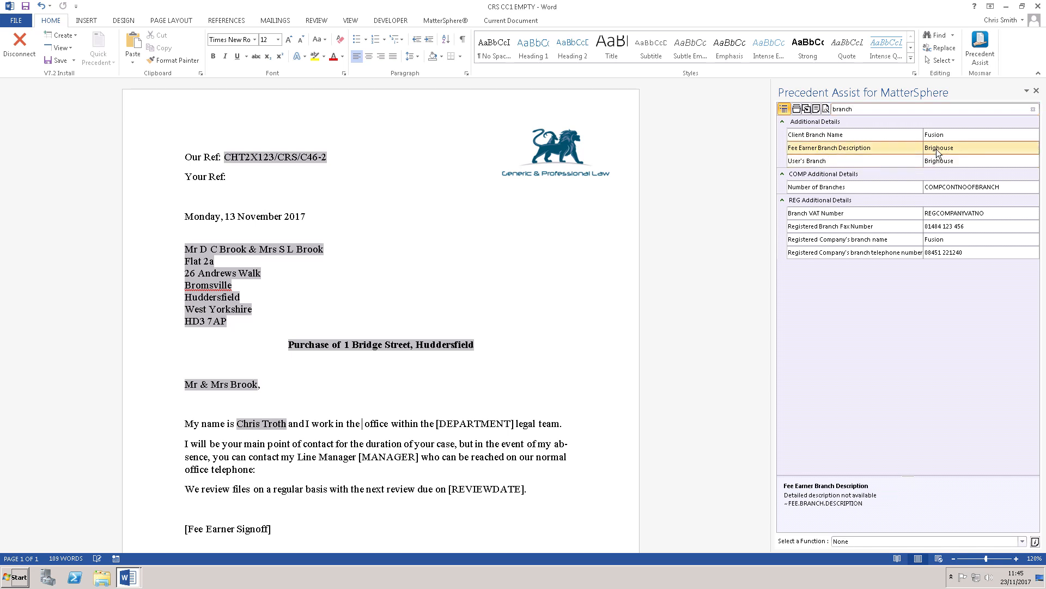
drag(939, 153, 366, 430)
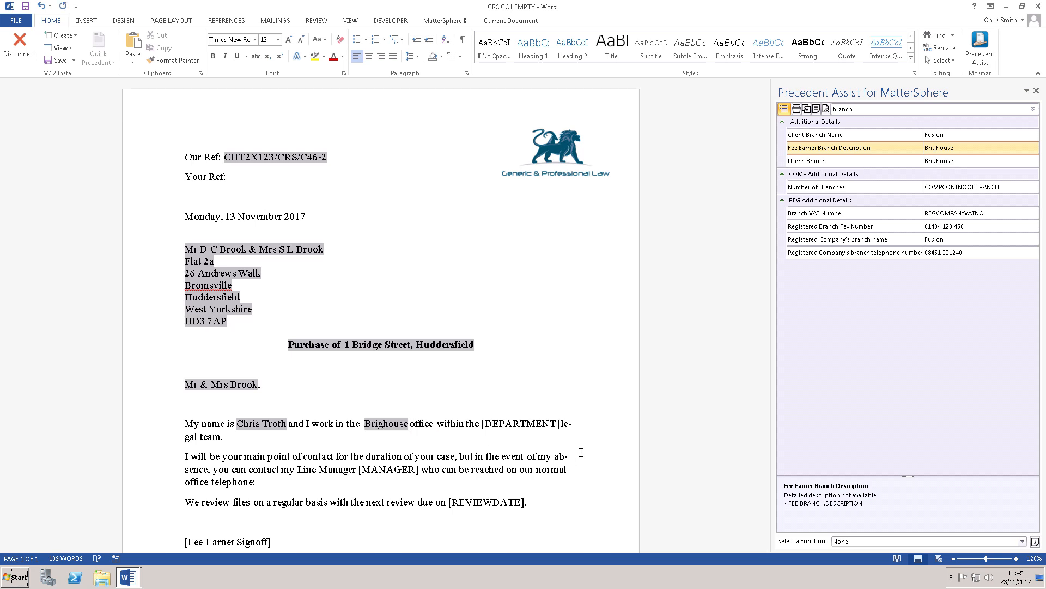
key(BackSpace)
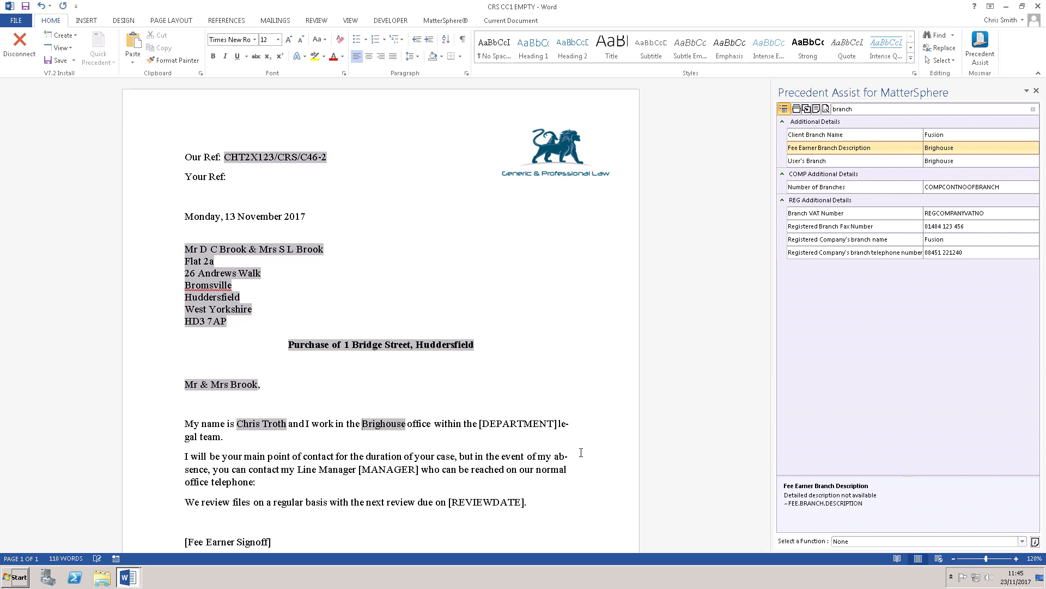
Delete the [DEPARTMENT] placeholder before "legal team"
click(497, 426)
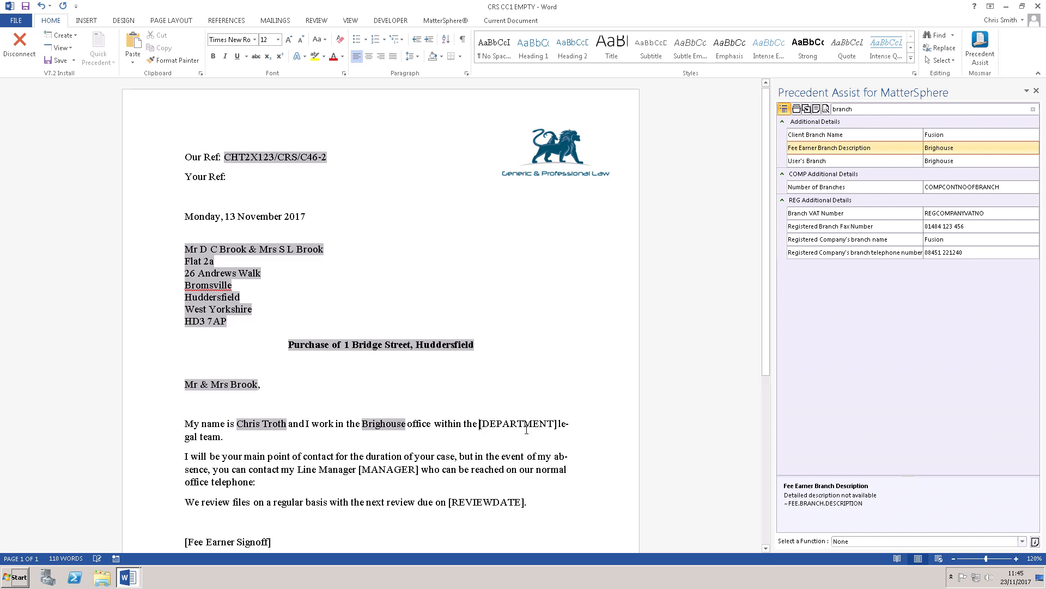
double_click(527, 430)
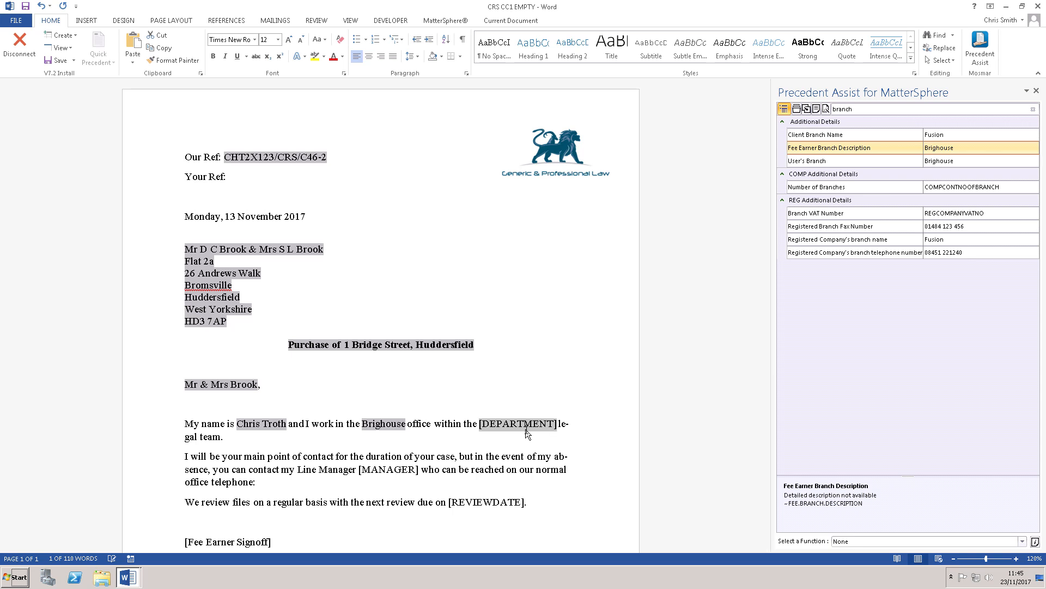
key(Delete)
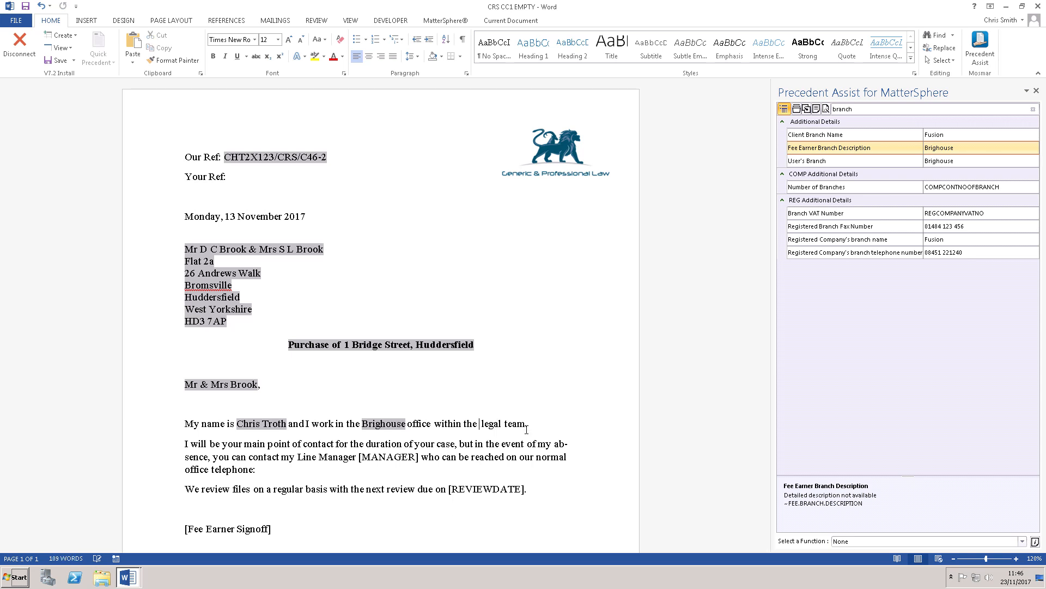
Search the fields for "departm" and insert Fee Earners Department Code before "legal team" in the opening sentence
click(860, 110)
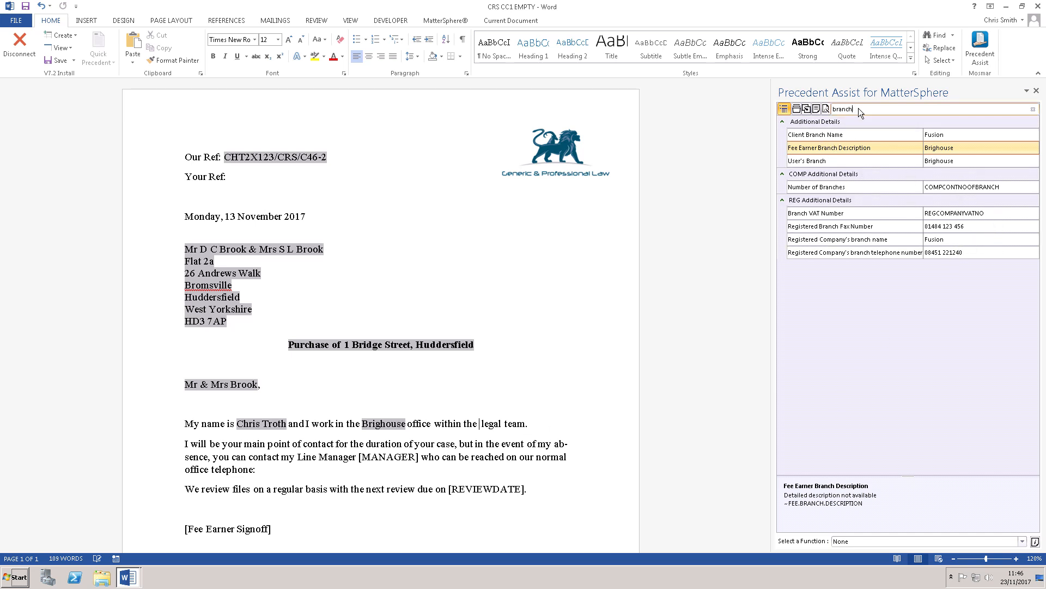
key(ctrl+a)
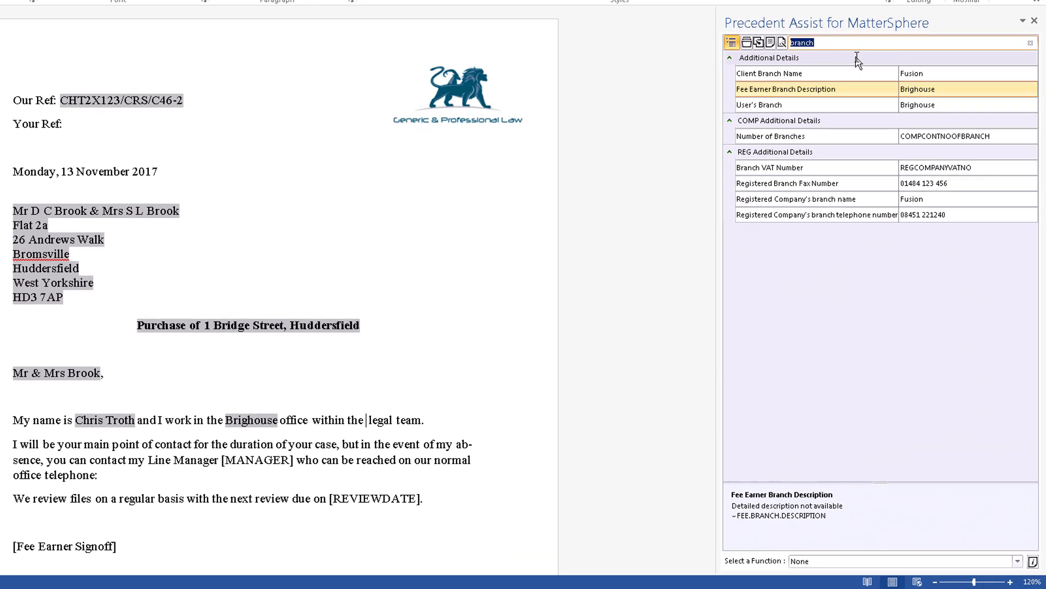
text(departm)
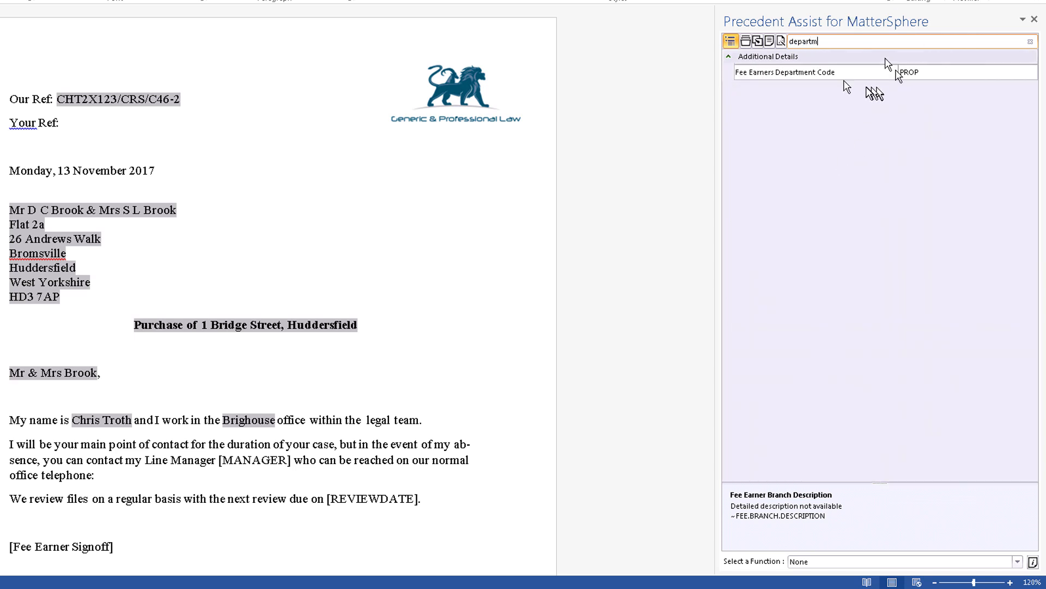
drag(801, 81, 897, 77)
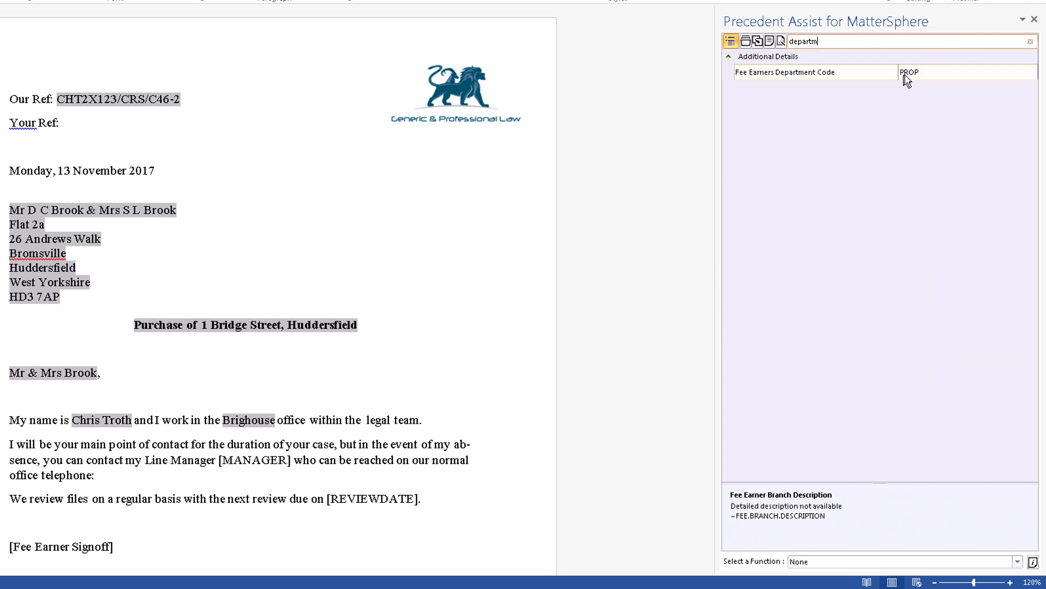
drag(916, 79, 363, 427)
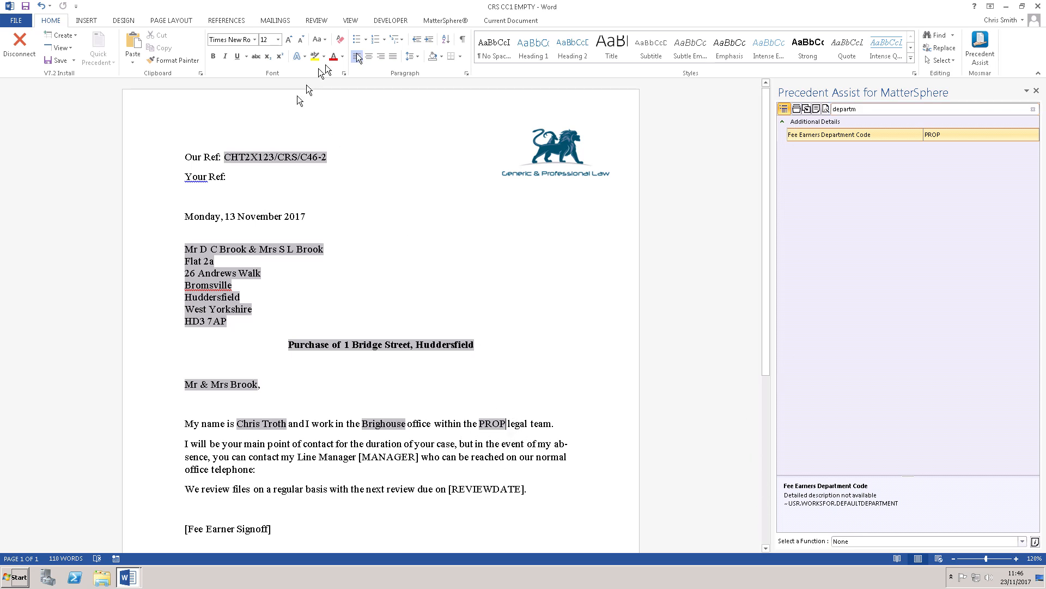
View the Lookup options for adding a field to the document, including Field and Lookup Type, and close them without adding anything
click(497, 22)
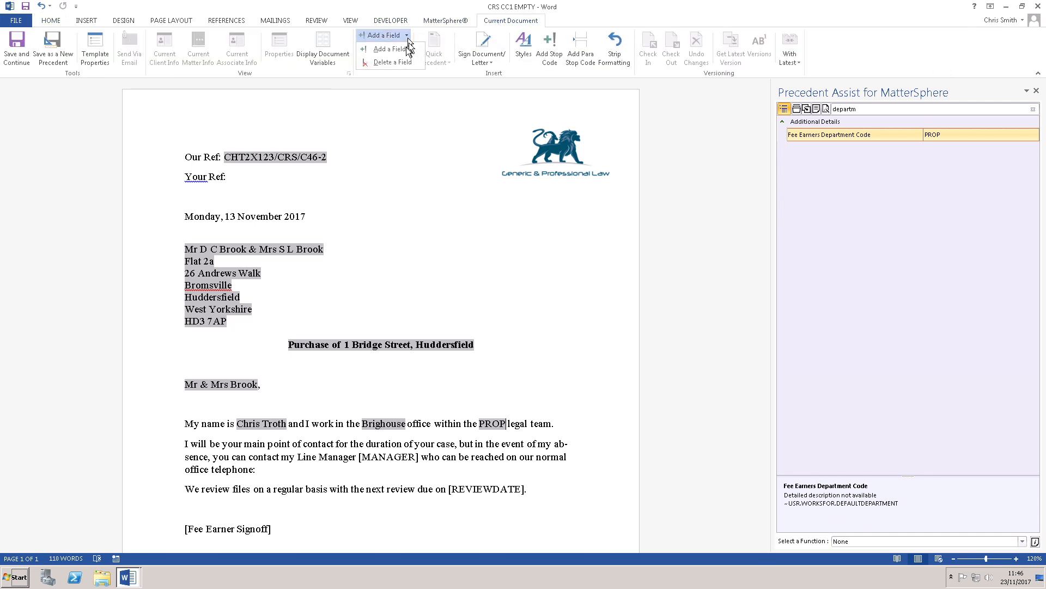
click(406, 48)
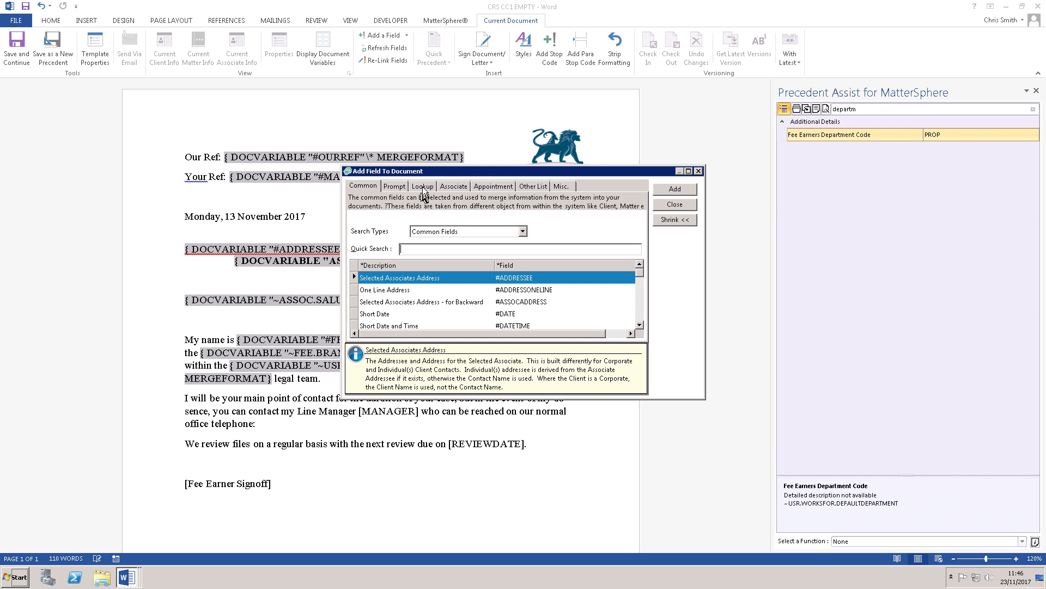
click(424, 187)
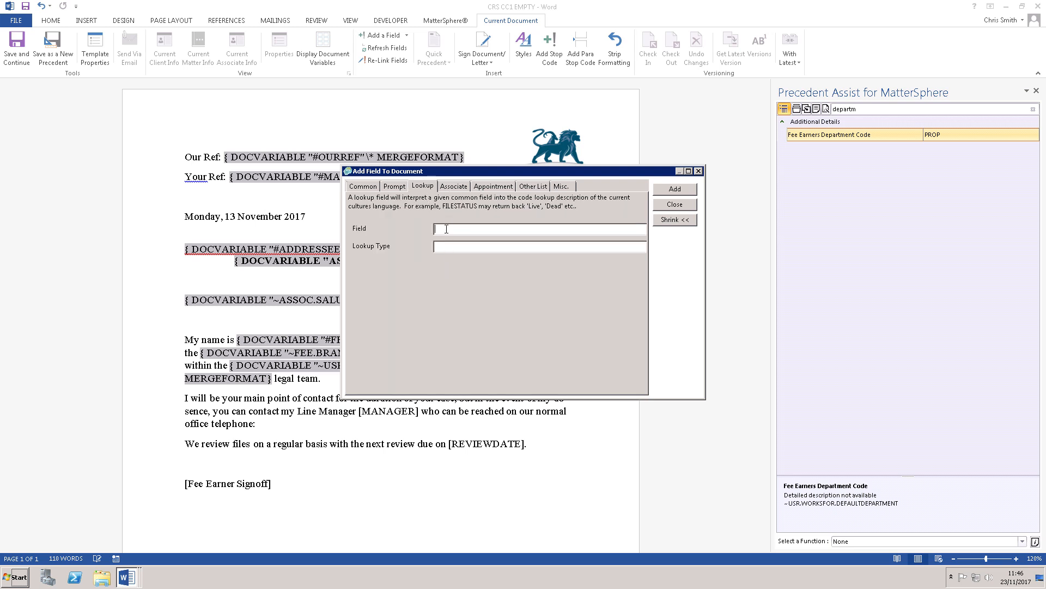
click(444, 247)
click(699, 170)
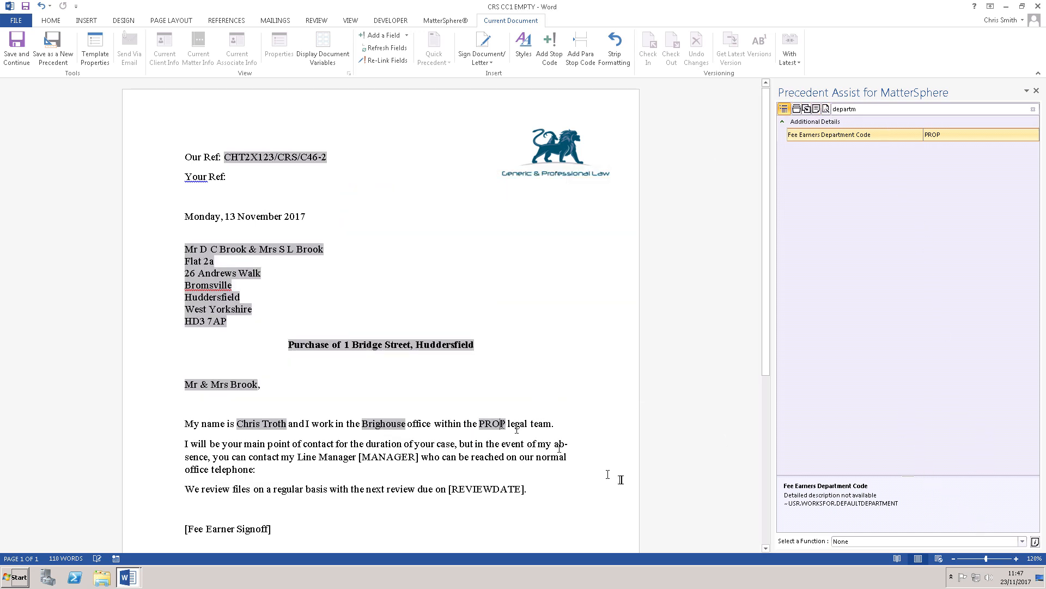
Delete the department code field before "legal team" and choose the Add Lookup function in Precedent Assist
key(Delete)
key(Delete)
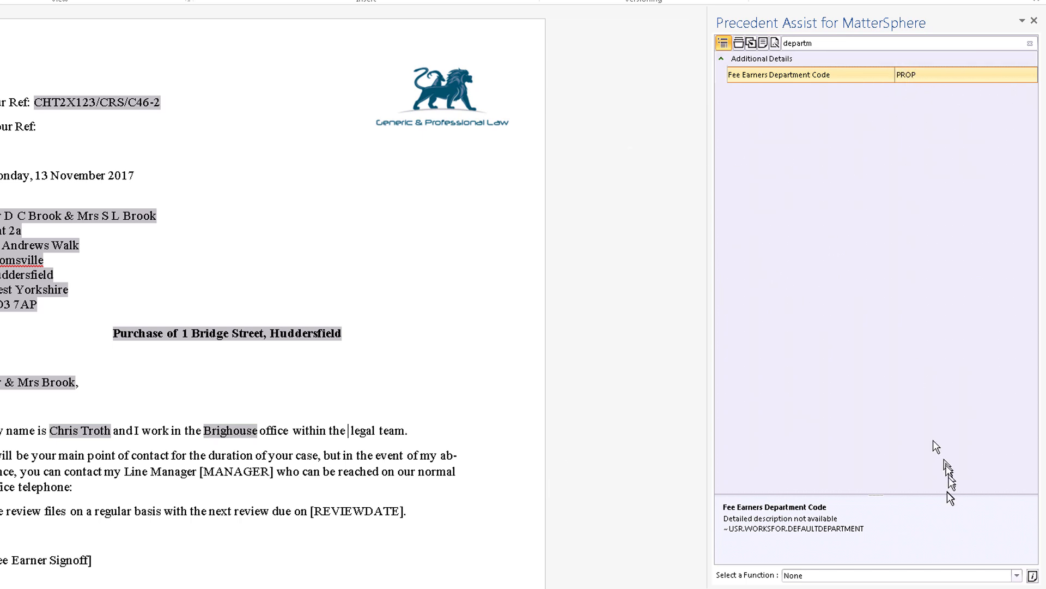
click(1017, 575)
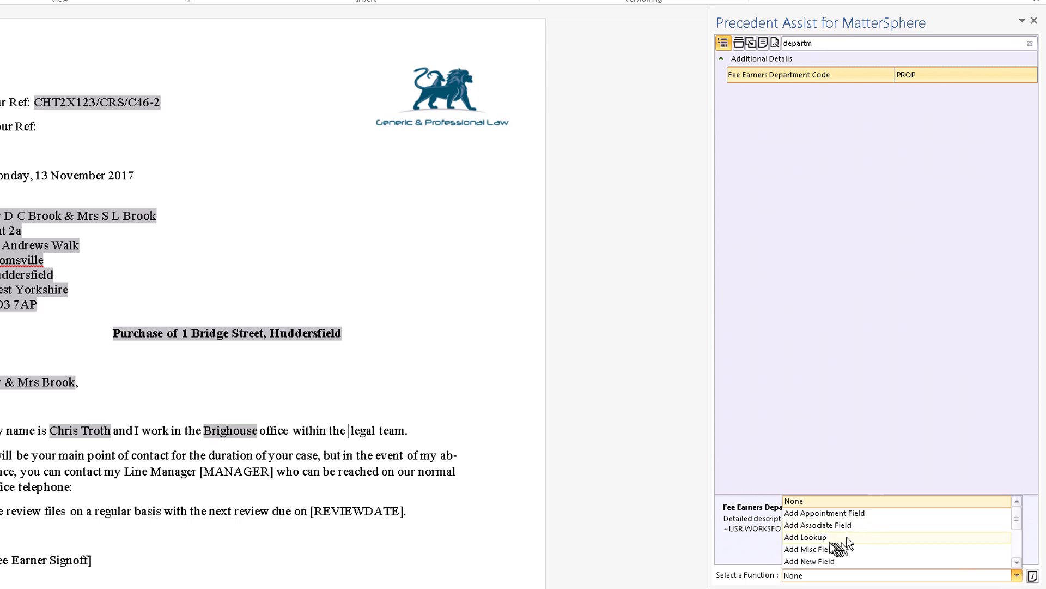
click(812, 538)
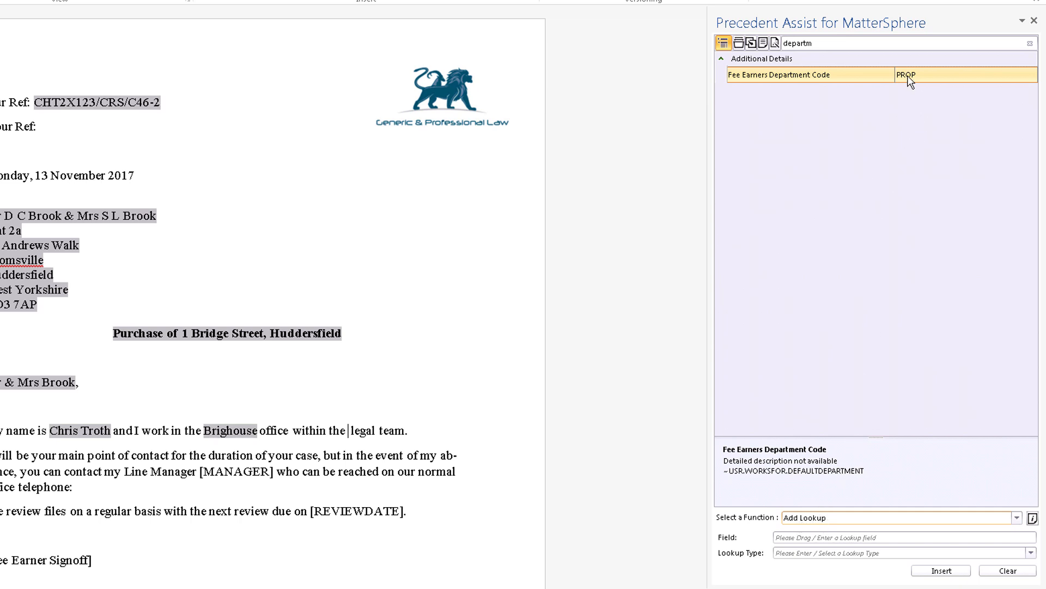
Set the lookup's field to Fee Earners Department Code (~USR.WORKSFOR.DEFAULTDEPARTMENT) and its lookup type to DEPT
drag(908, 77, 793, 539)
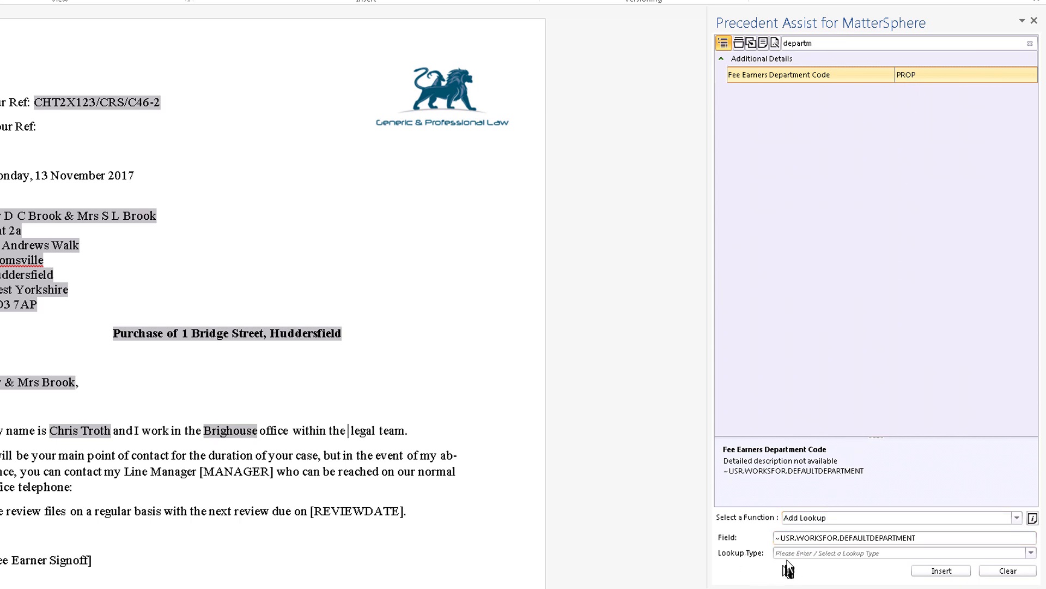
click(1032, 553)
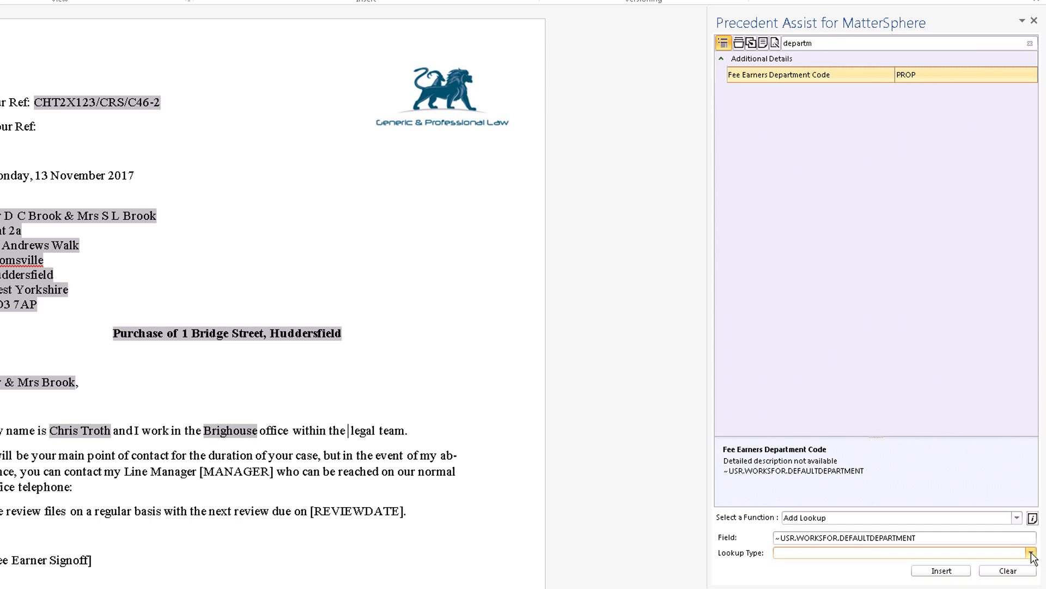
click(1031, 552)
mouse_move(1031, 493)
mouse_down()
mouse_move(1033, 547)
mouse_move(1031, 481)
mouse_up()
click(637, 344)
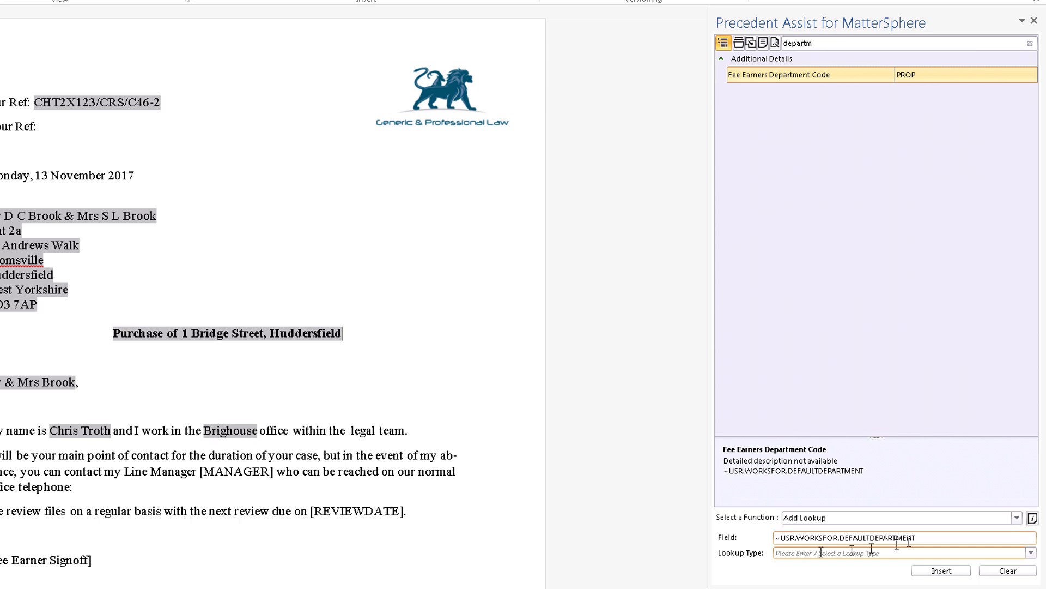
click(796, 552)
text(DECIMAL)
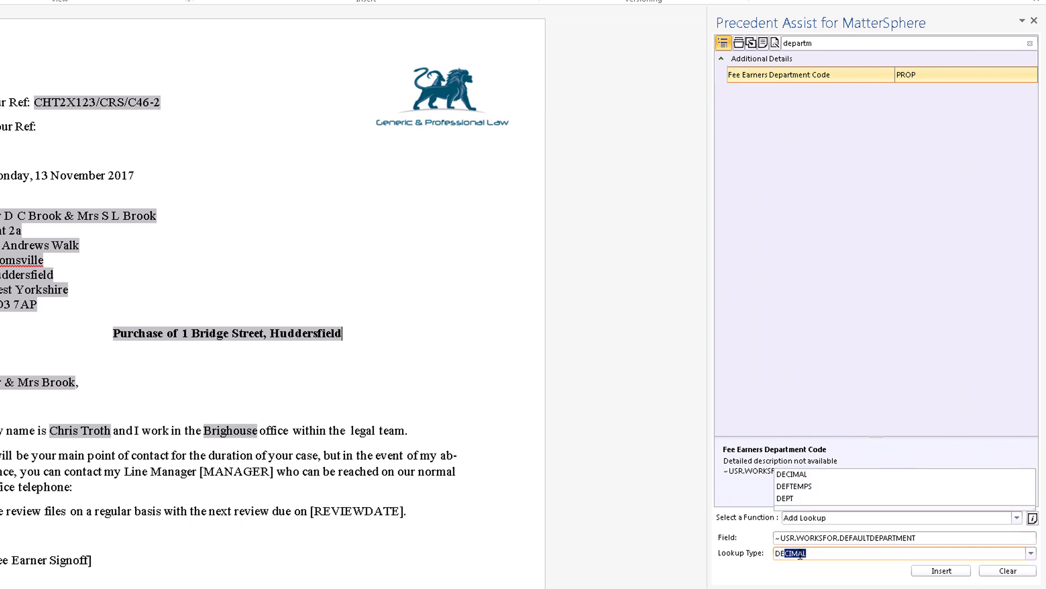
click(792, 498)
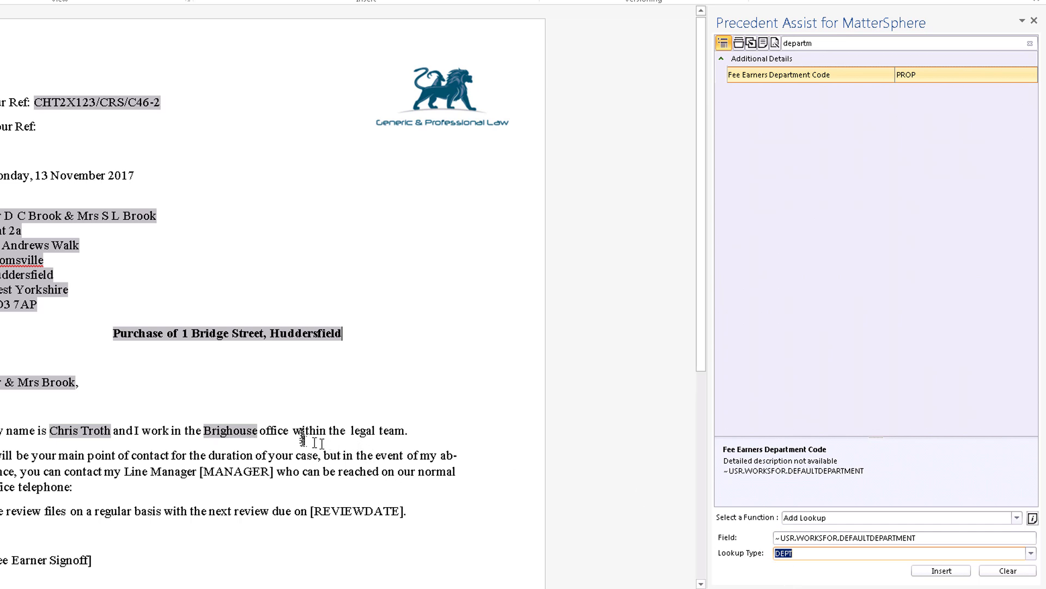
Insert the department lookup before "legal team" in the opening sentence and refresh the document's fields
click(348, 431)
click(930, 571)
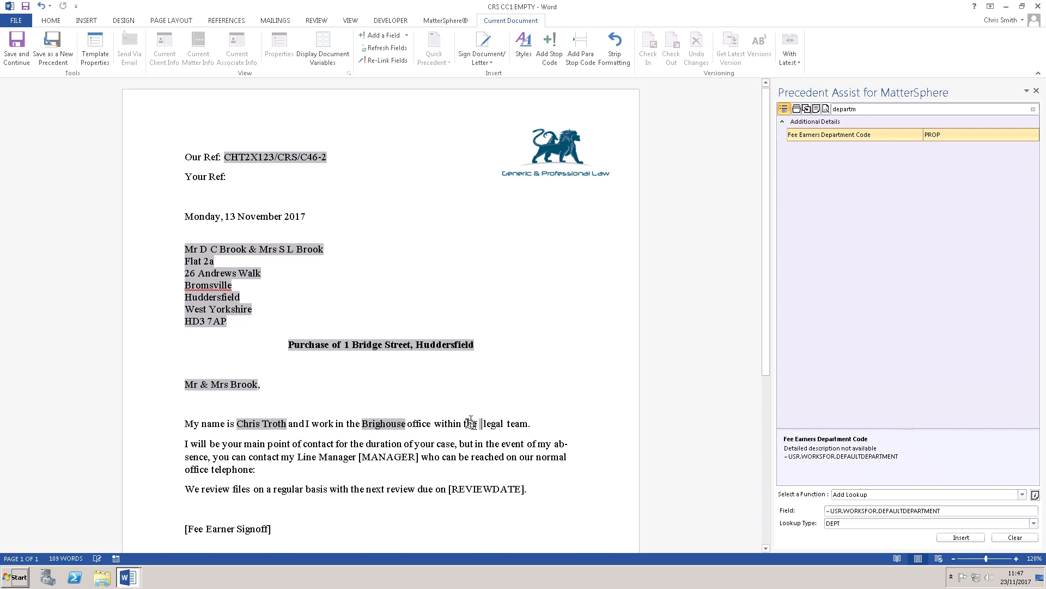
click(387, 47)
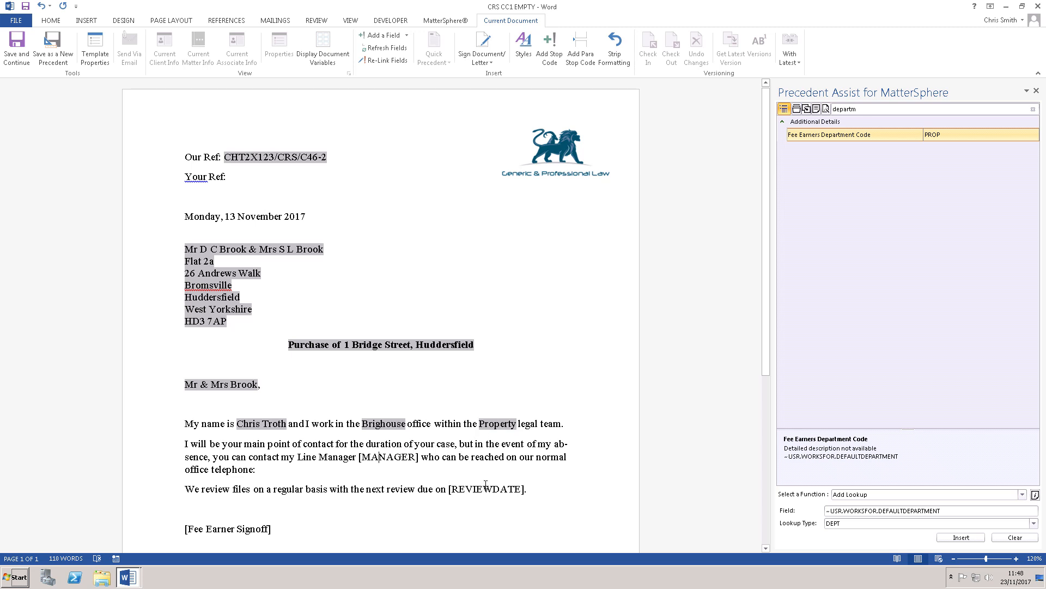
Replace the [MANAGER] placeholder after "Line Manager" with Fee Earner's Manager's Full Name, searching the fields for "manager"
key(ctrl+shift+Right)
key(ctrl+shift+Right)
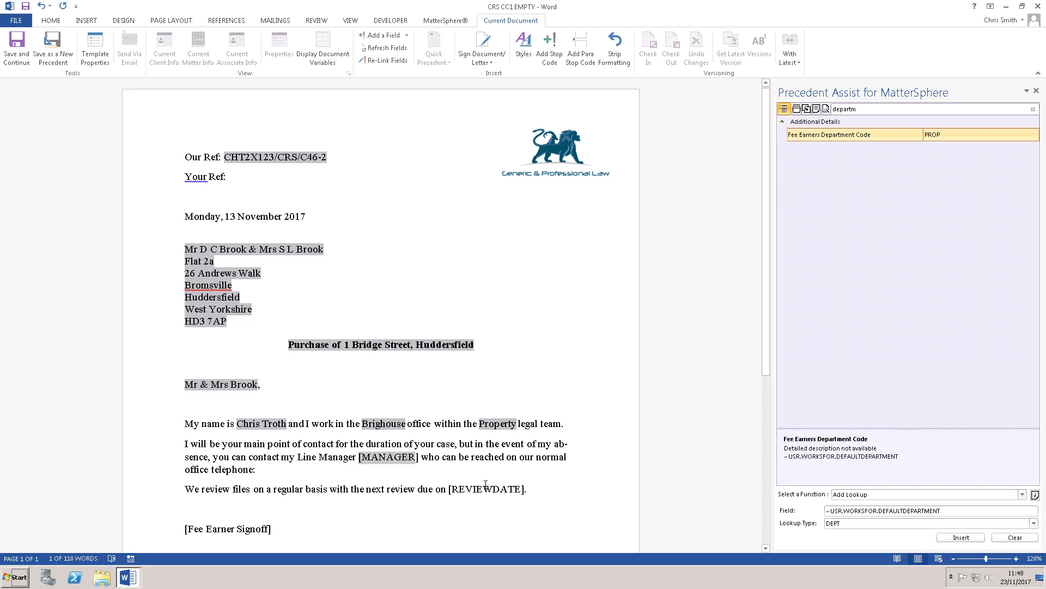
key(Delete)
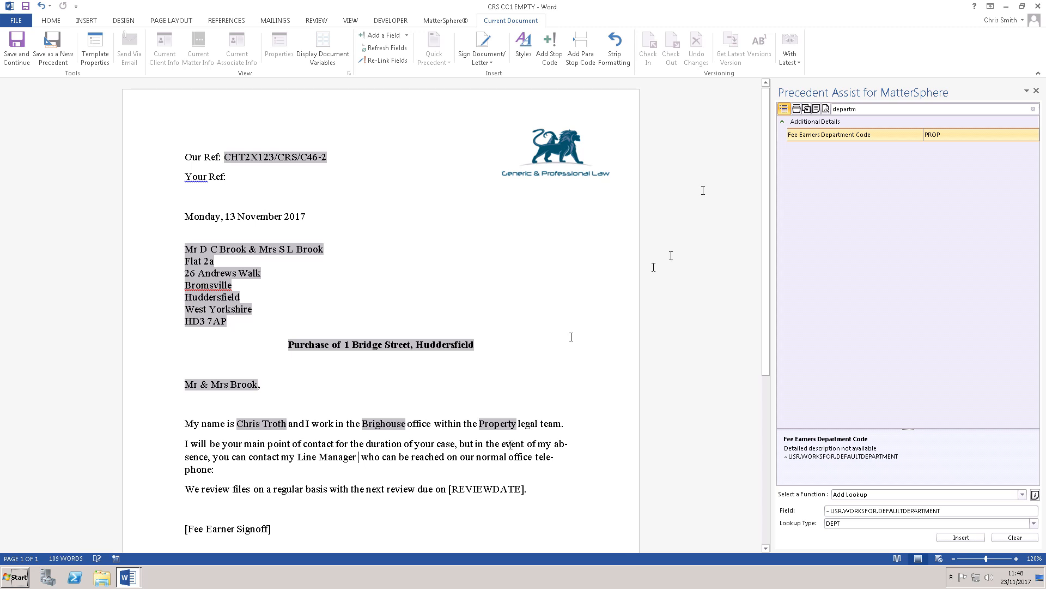
double_click(857, 110)
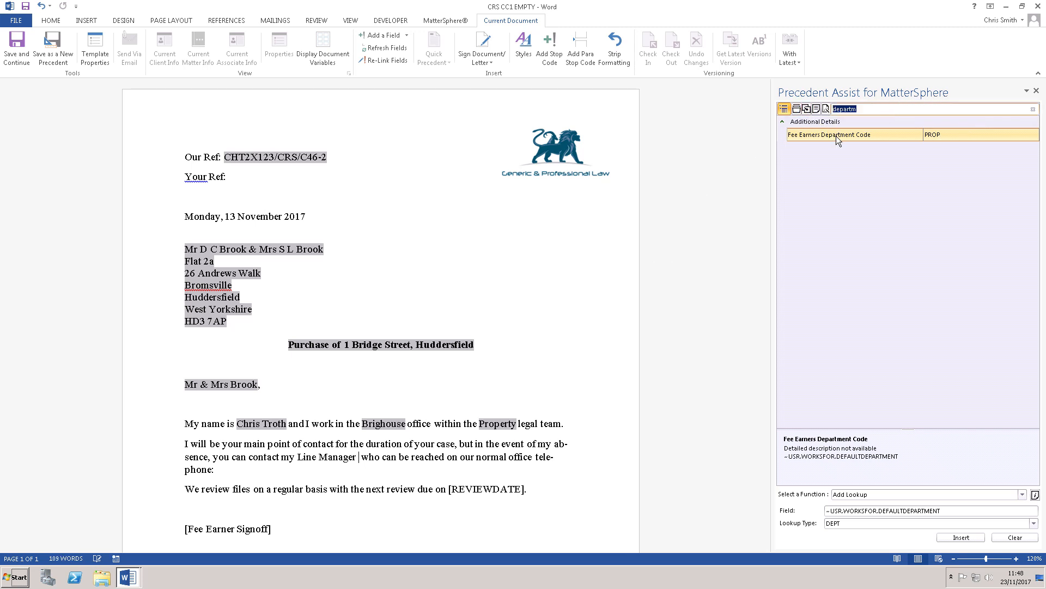
text(manager)
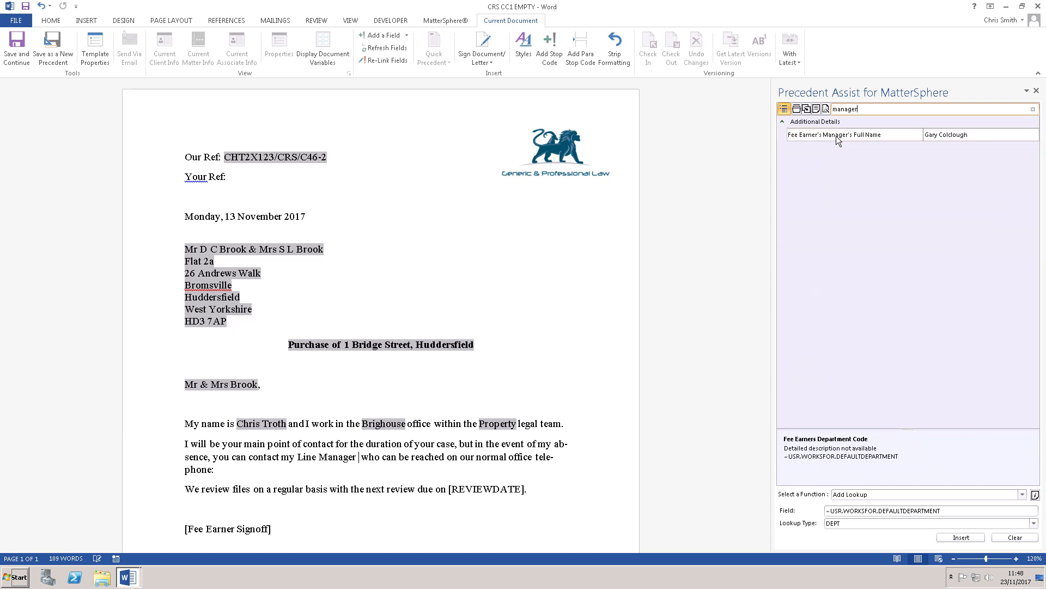
drag(937, 135, 360, 461)
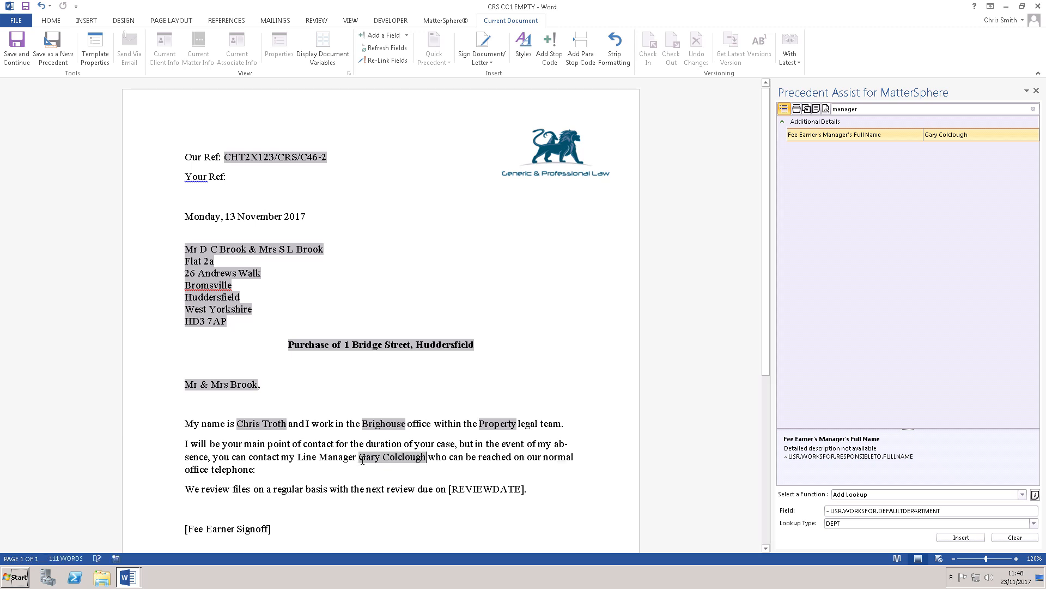
Delete the [REVIEWDATE] placeholder after "next review due on", keeping the full stop
click(547, 491)
key(ctrl+shift+Left)
key(ctrl+shift+Left)
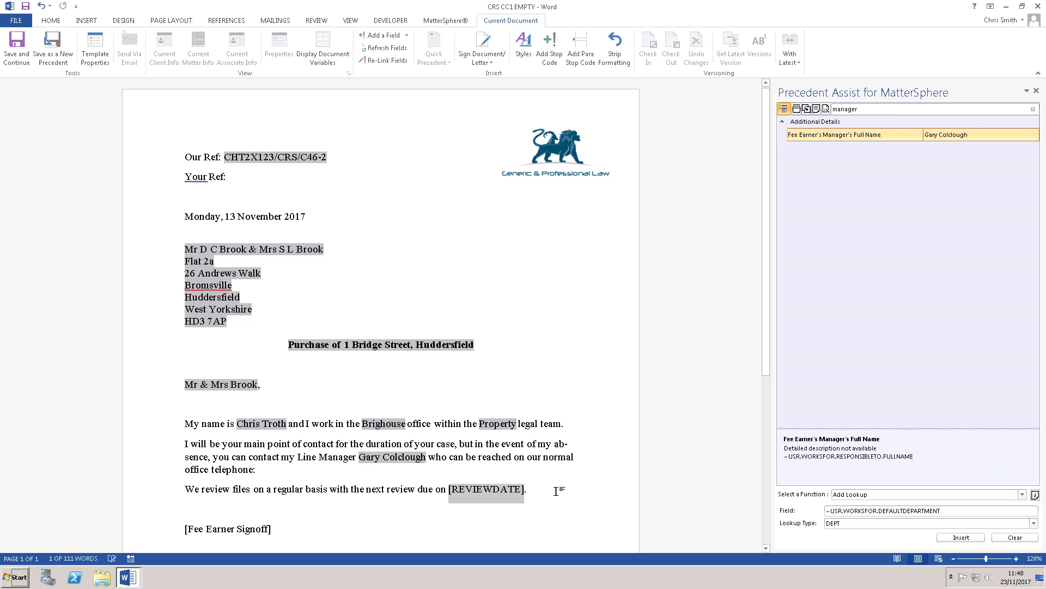
key(Delete)
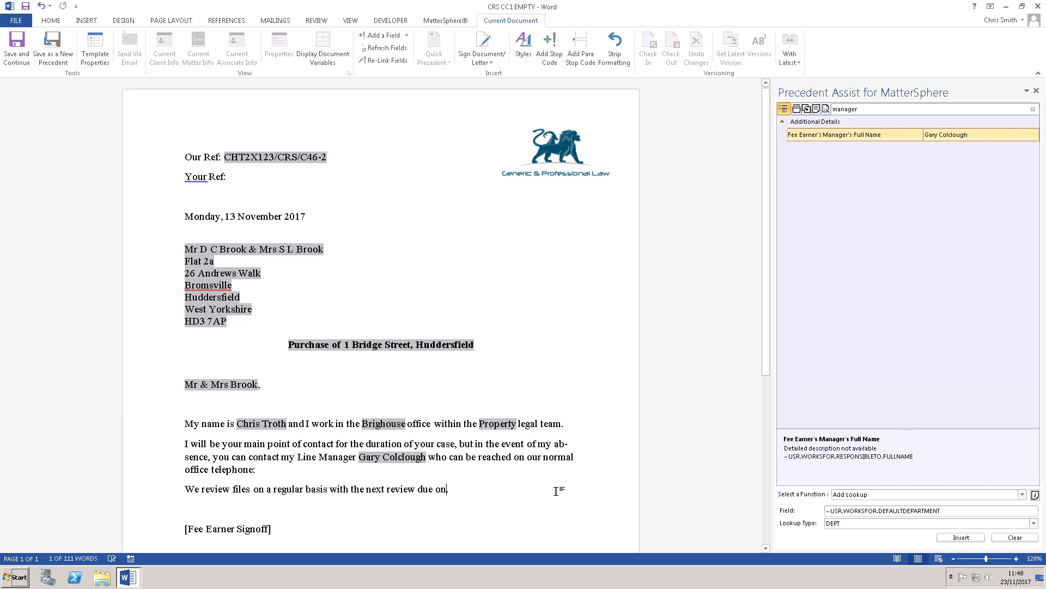
Search the fields for "date" and choose the Format Fields function in Precedent Assist
double_click(879, 111)
text(date)
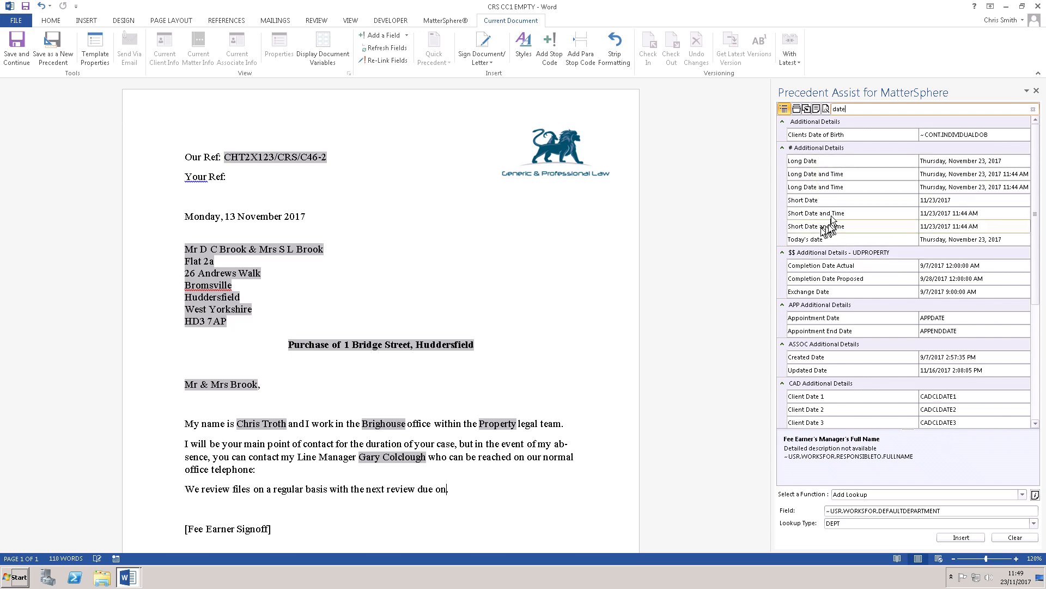
click(1023, 494)
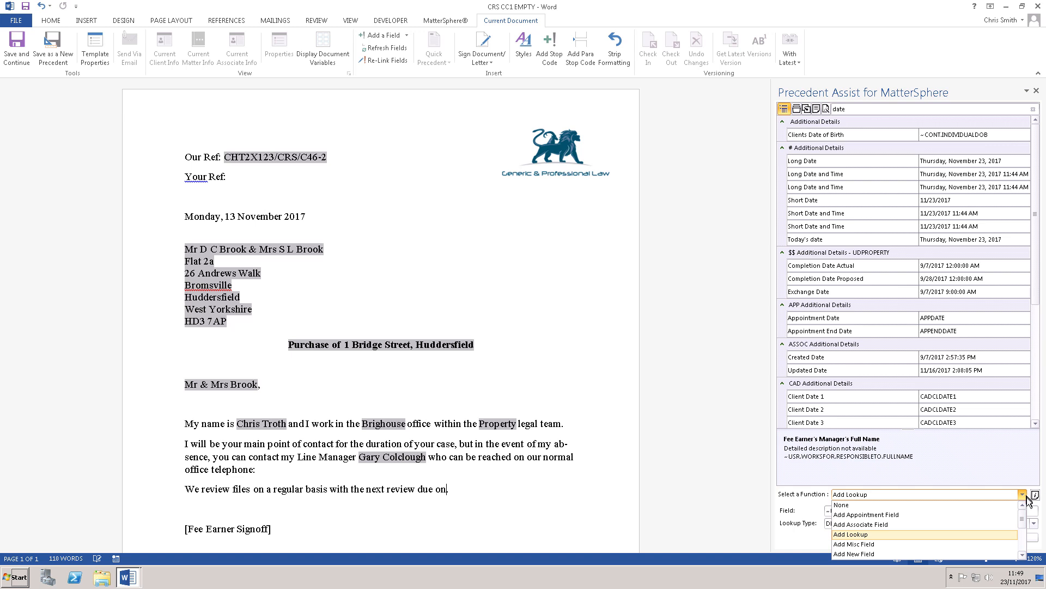
click(1023, 555)
click(1023, 555)
click(1023, 555)
click(1023, 555)
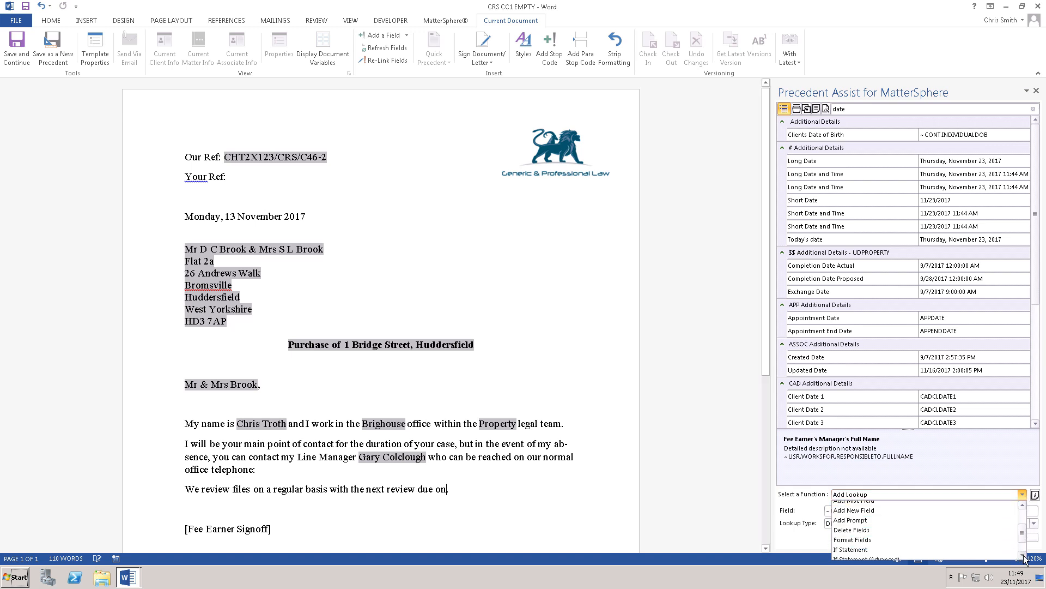
click(864, 540)
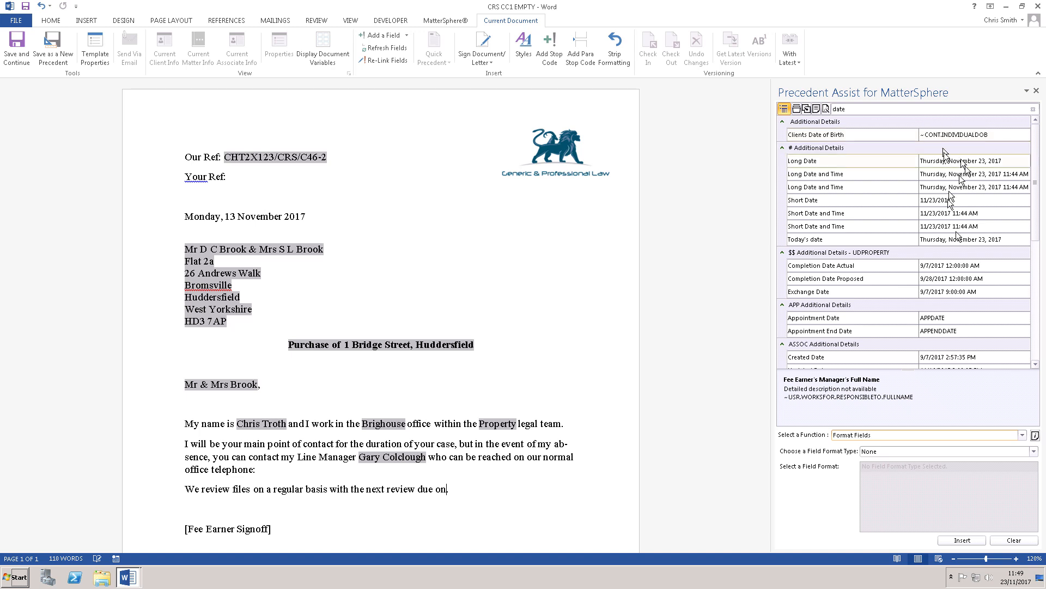
Set the field format type to Date Time and select the format "Thursday, 23 November 2017"
click(1033, 451)
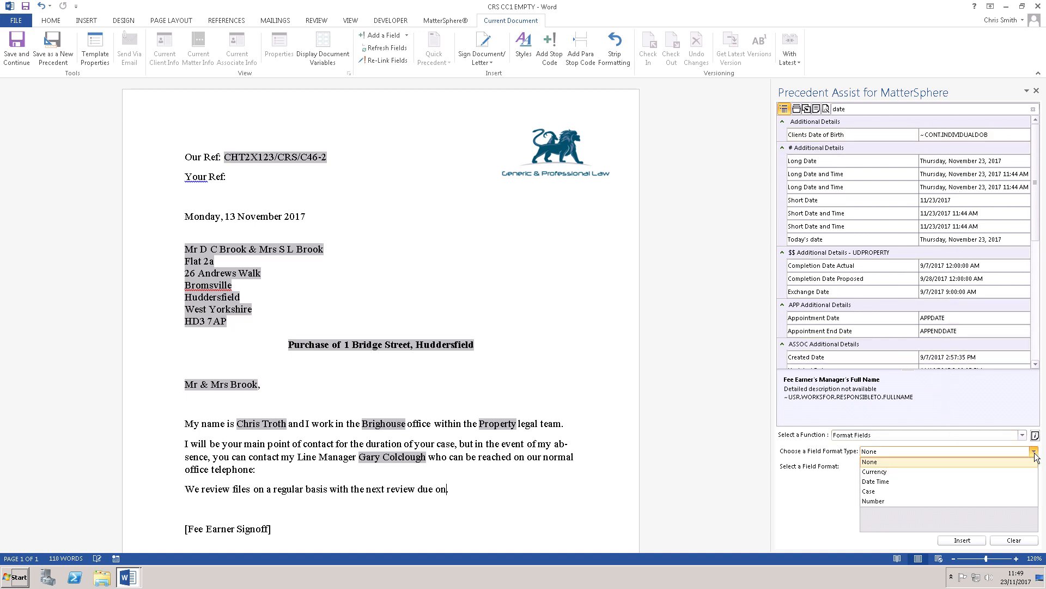
click(893, 482)
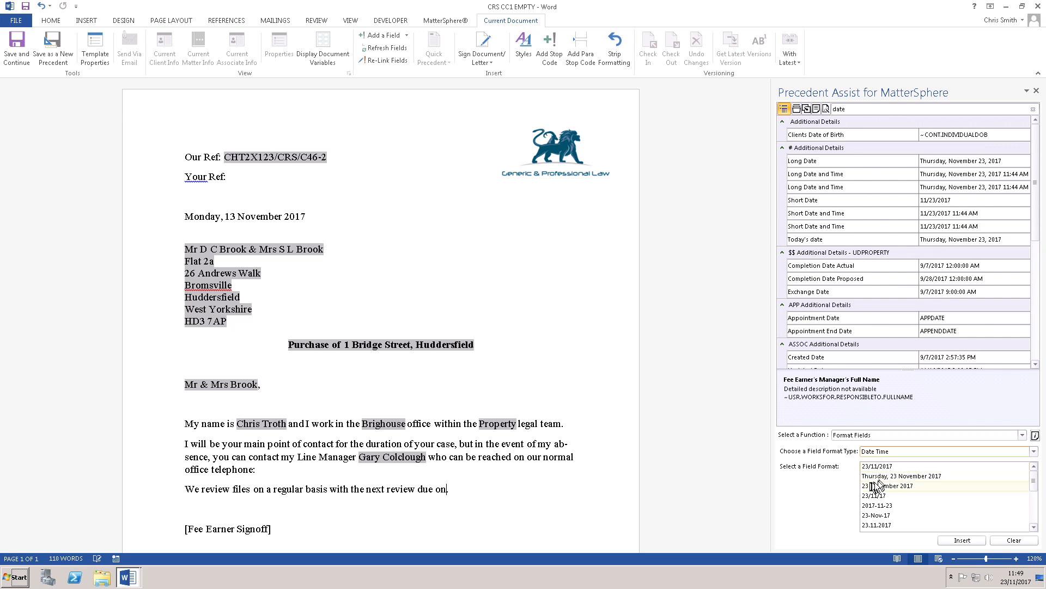
click(881, 525)
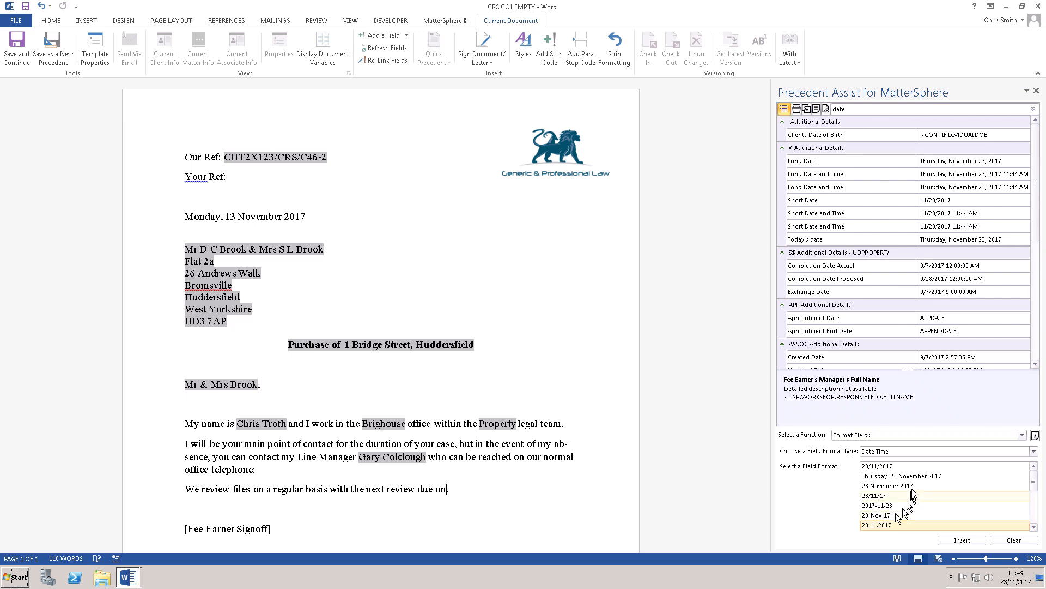
click(898, 477)
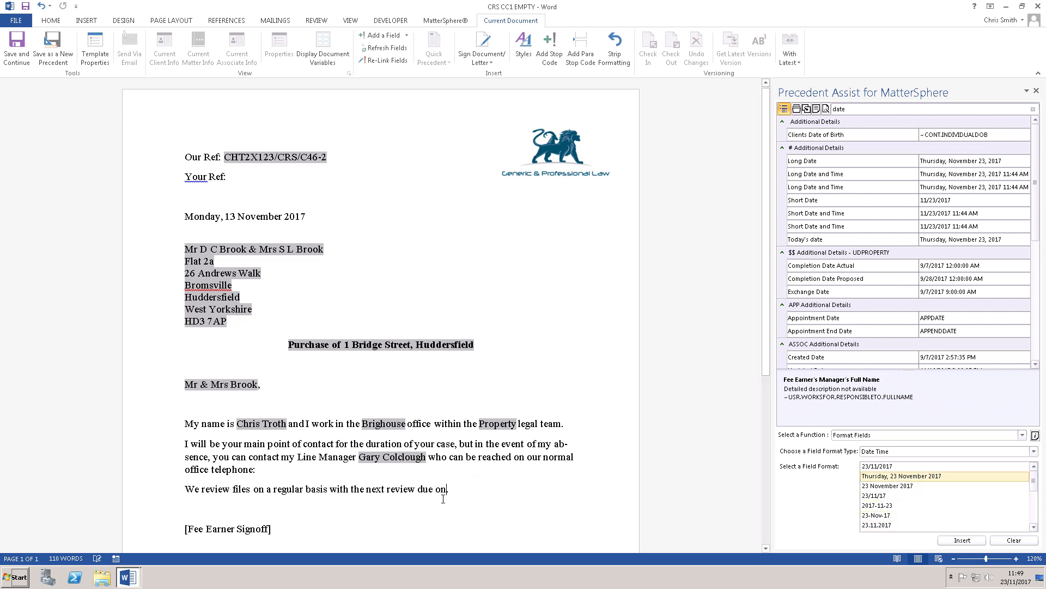
Search the fields for "review" and insert Matter Review Date in the selected date format after "next review due on"
drag(857, 108, 832, 110)
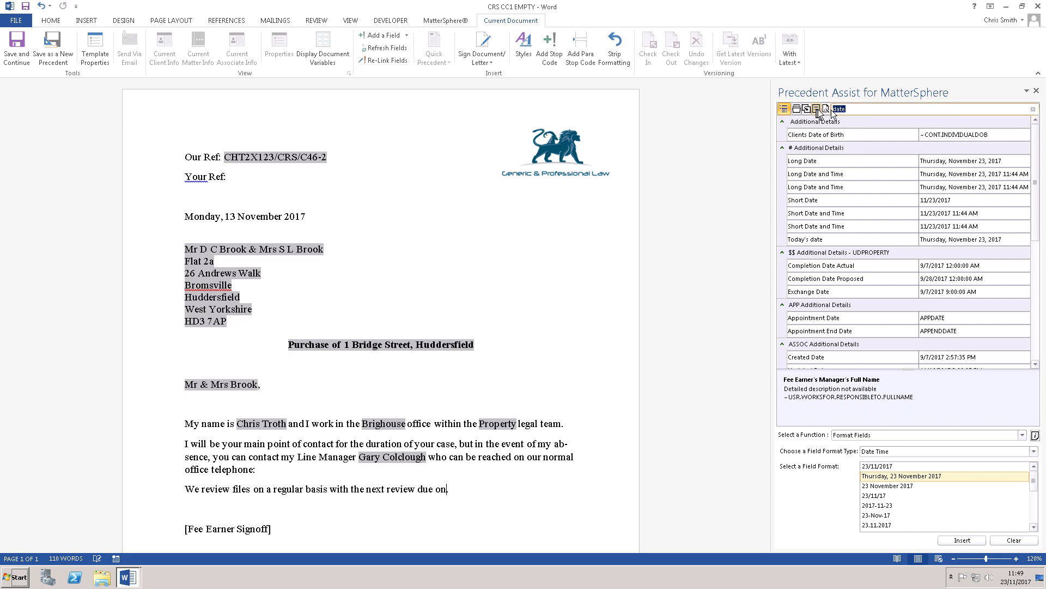
text(review)
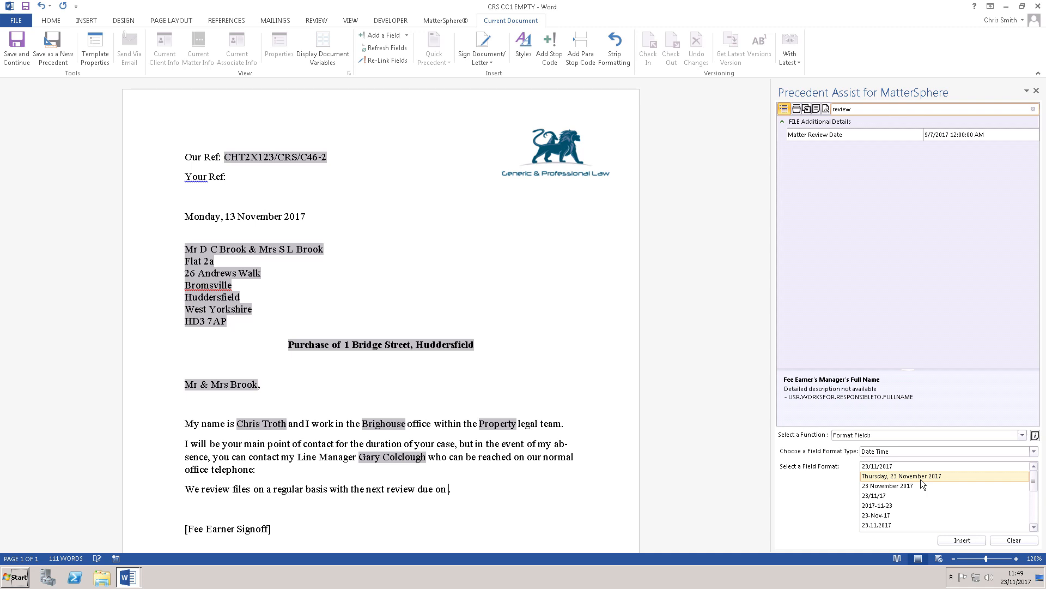
click(960, 541)
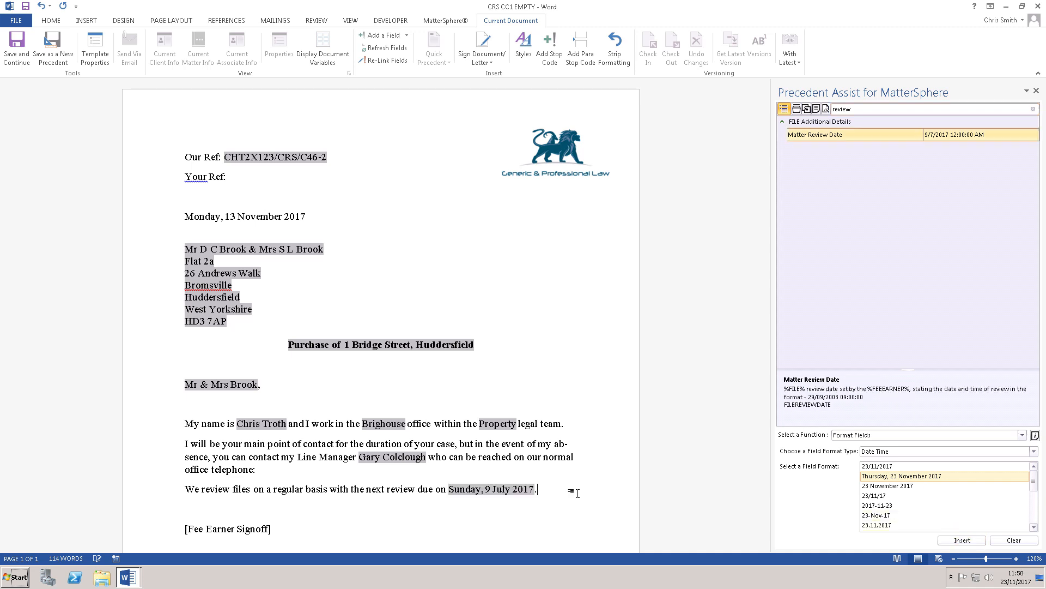